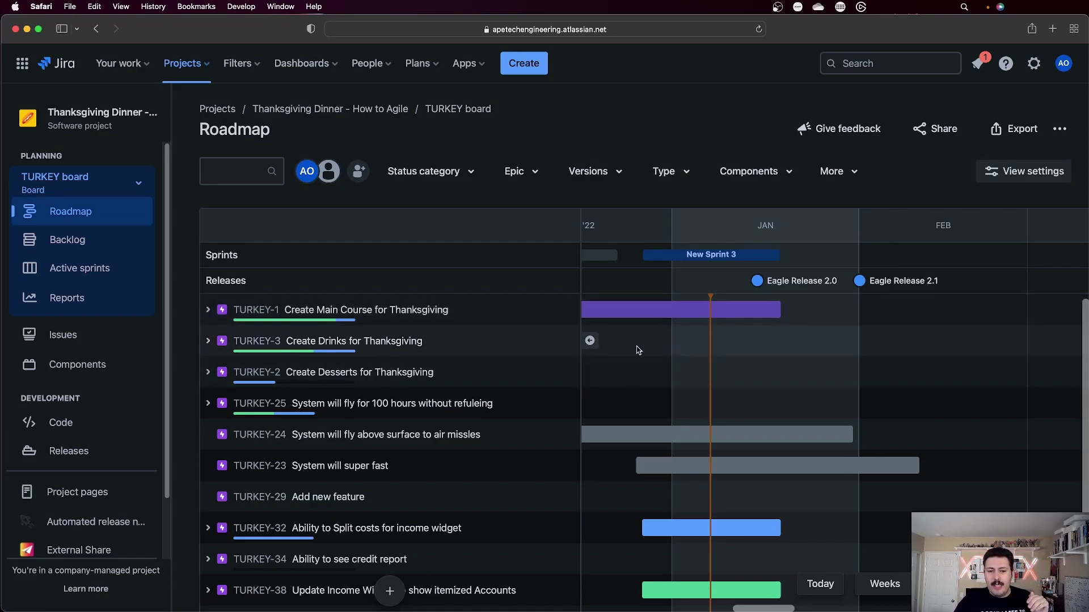
- Shorten TURKEY-1's bar to end on 12 January 2023 and expand its seven child issues
{"action": "left_click_drag", "start_coordinate": [776, 309], "coordinate": [739, 318]}
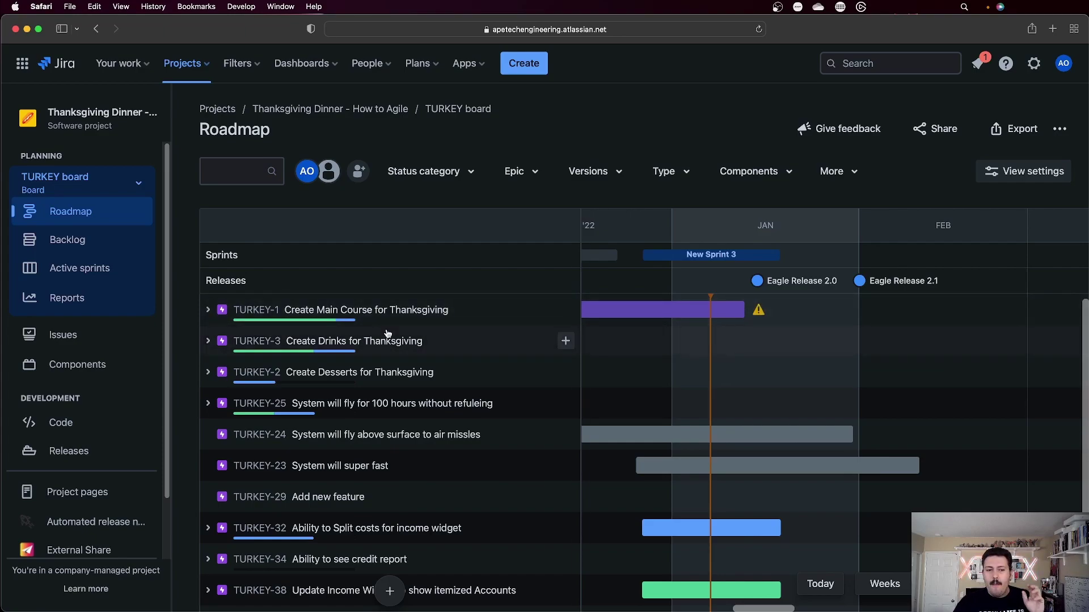
{"action": "left_click", "coordinate": [208, 310]}
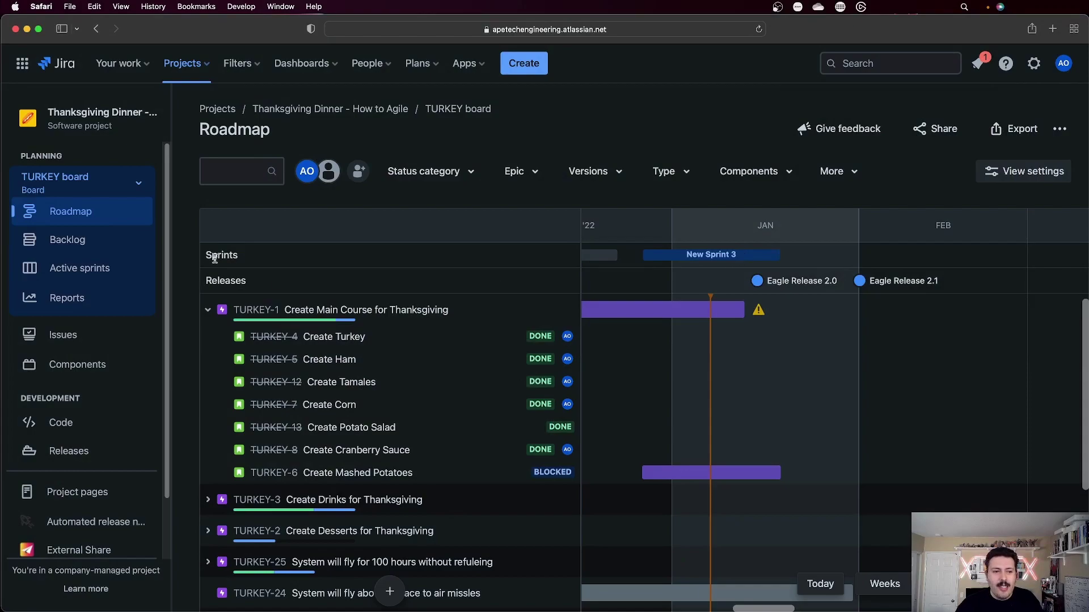
- Scroll the timeline back to December's sprints and collapse TURKEY-1's child issues
{"action": "left_click_drag", "start_coordinate": [206, 253], "coordinate": [259, 256]}
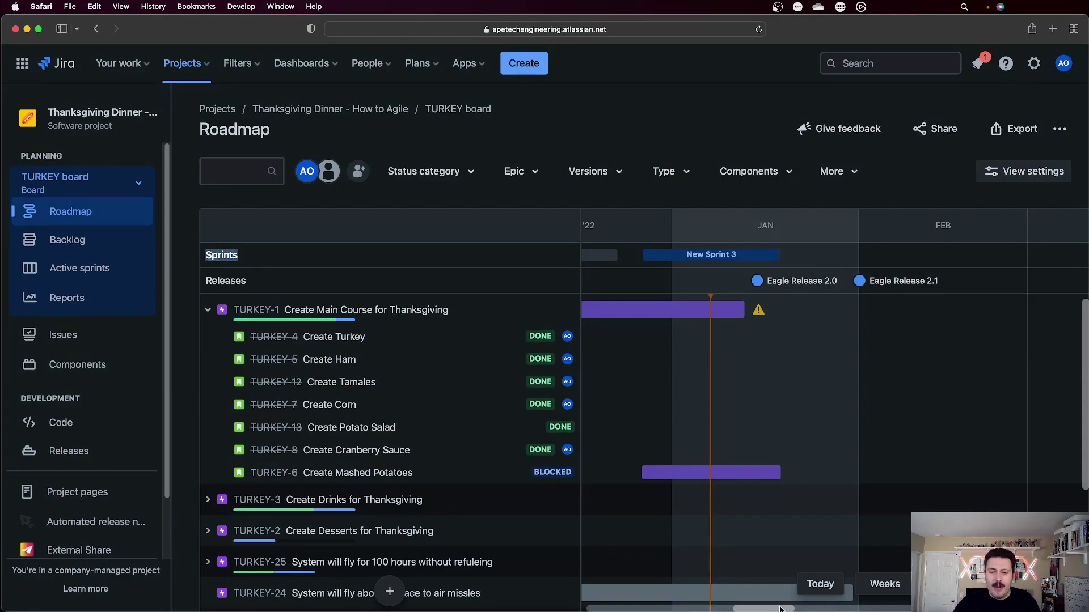
{"action": "left_click_drag", "start_coordinate": [774, 607], "coordinate": [760, 610]}
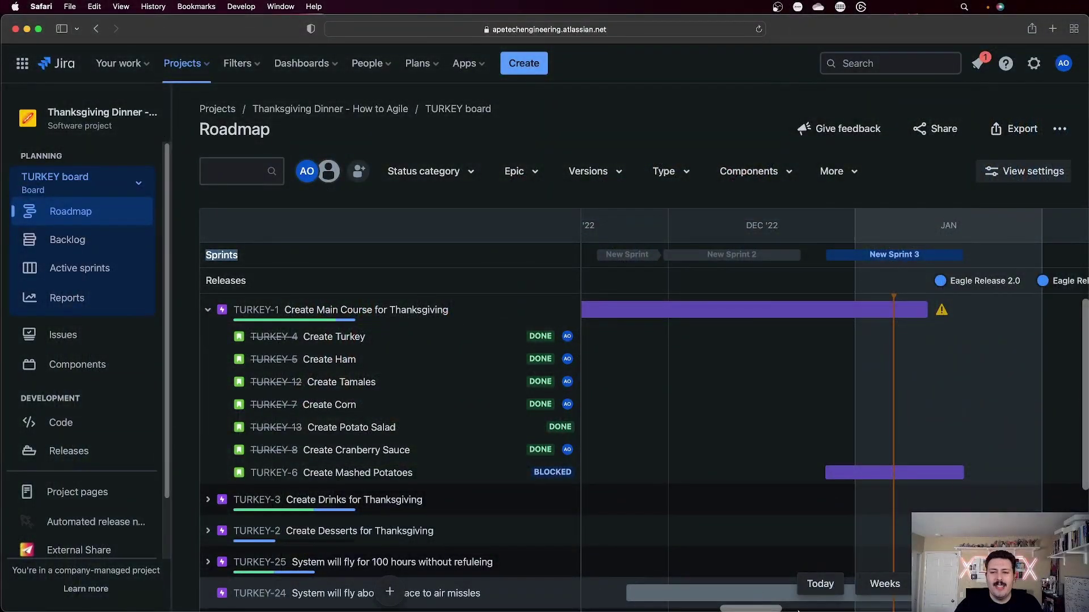
{"action": "mouse_move", "coordinate": [809, 610]}
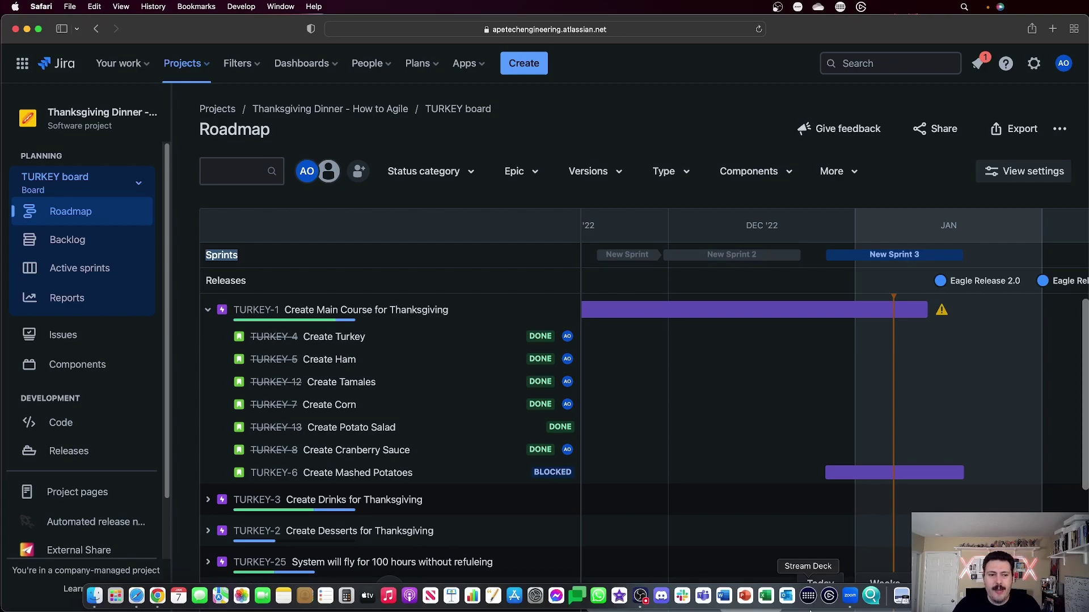
{"action": "left_click", "coordinate": [207, 310]}
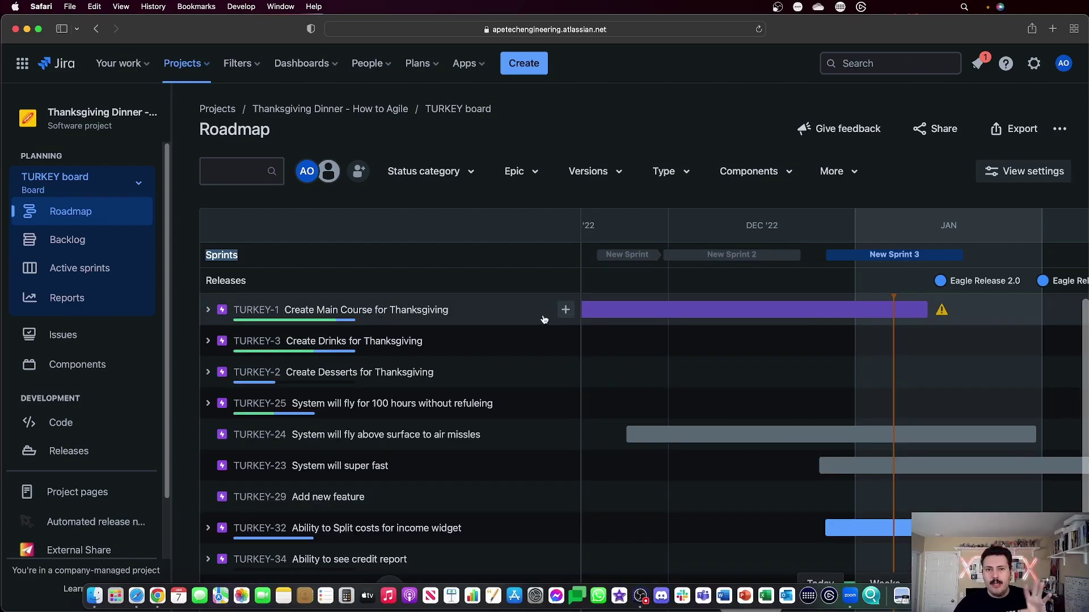
{"action": "scroll", "coordinate": [485, 316], "scroll_direction": "down", "scroll_amount": 3}
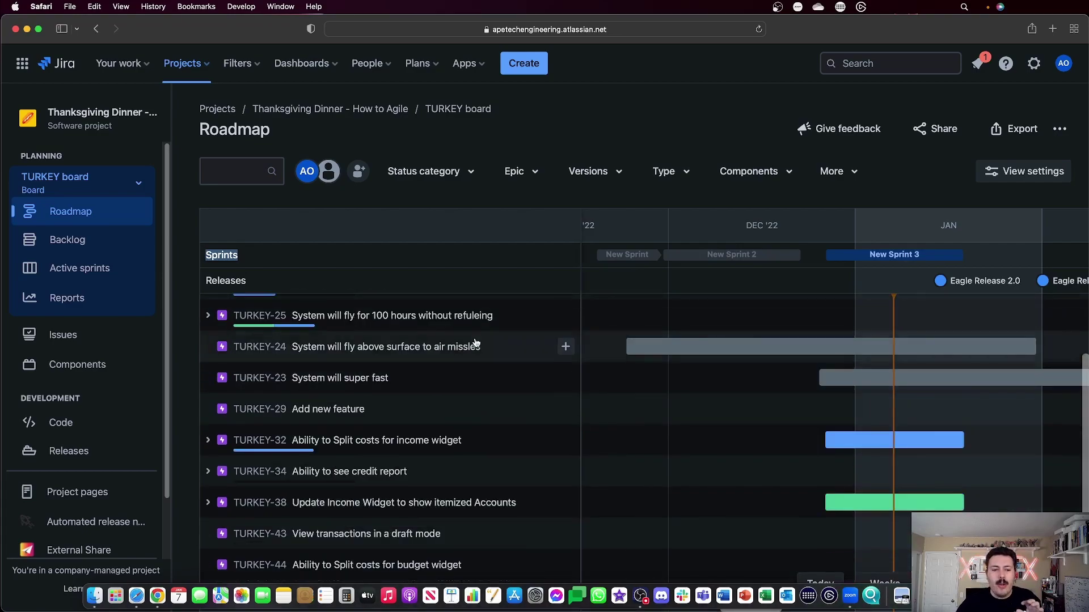
{"action": "scroll", "coordinate": [396, 443], "scroll_direction": "up", "scroll_amount": 3}
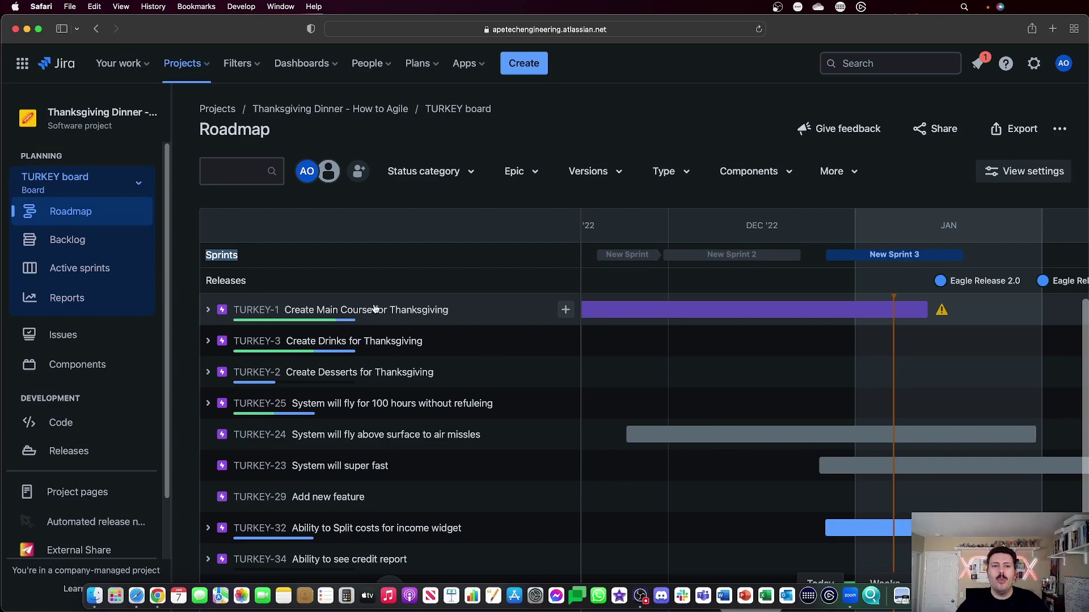
- Start a new Epic in the Create issue form, then cancel it
{"action": "left_click", "coordinate": [521, 64]}
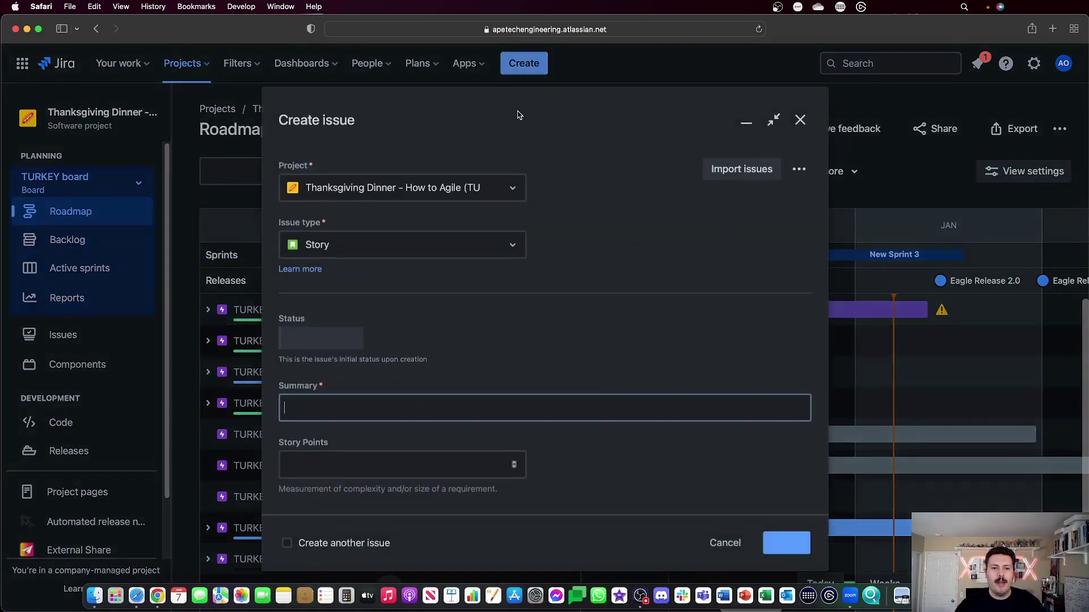
{"action": "left_click", "coordinate": [451, 250]}
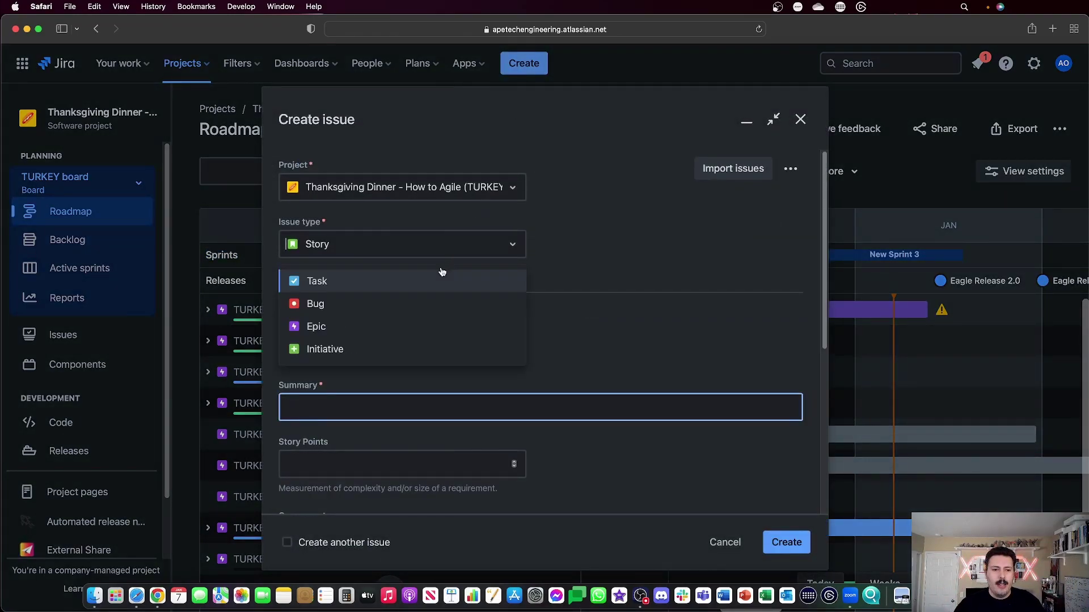
{"action": "left_click", "coordinate": [316, 327]}
{"action": "scroll", "coordinate": [488, 346], "scroll_direction": "down", "scroll_amount": 2}
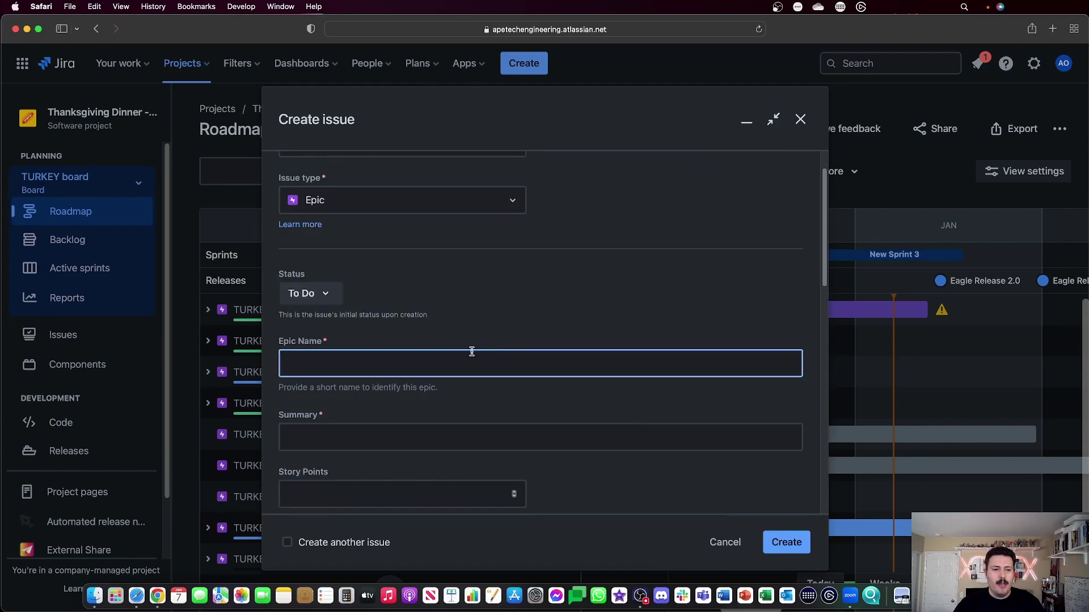
{"action": "left_click", "coordinate": [290, 333]}
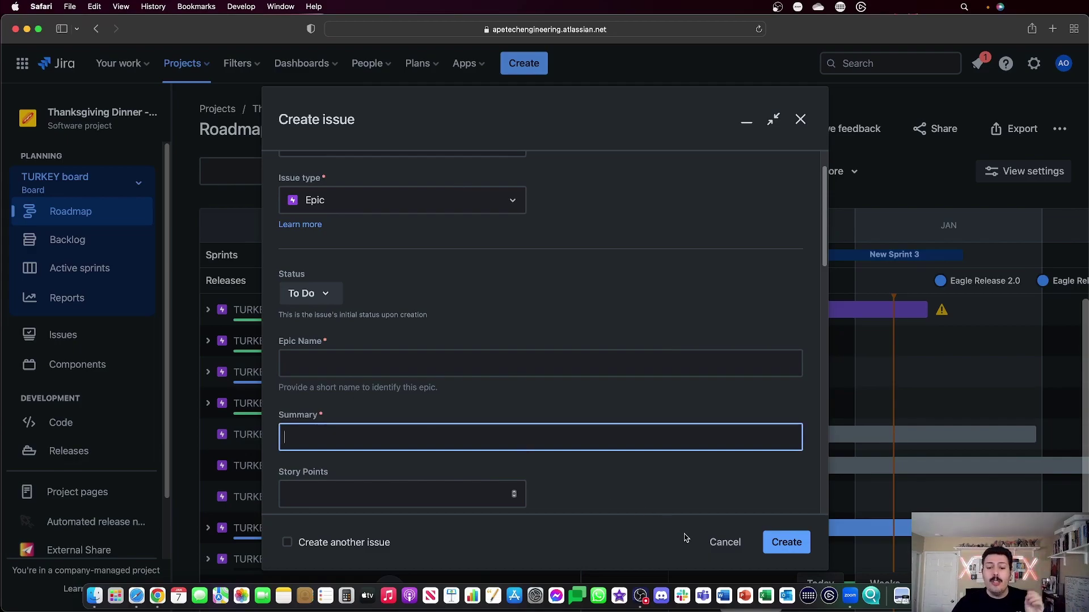
{"action": "left_click", "coordinate": [726, 544]}
{"action": "scroll", "coordinate": [458, 378], "scroll_direction": "down", "scroll_amount": 3}
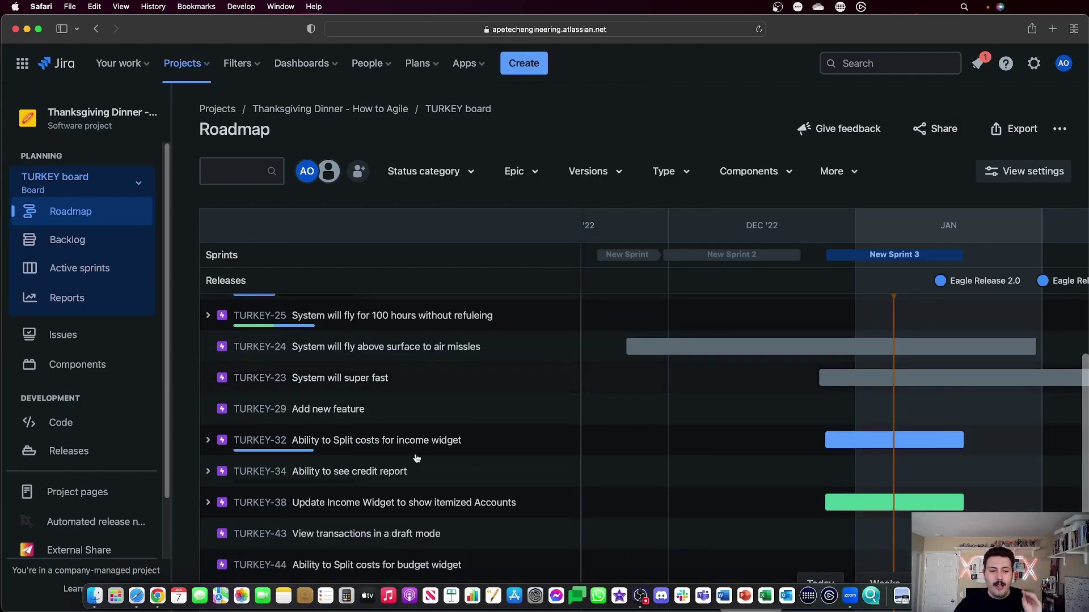
- Add epic TURKEY-47 'This is my new epic' inline on the roadmap and view its details
{"action": "left_click", "coordinate": [243, 596]}
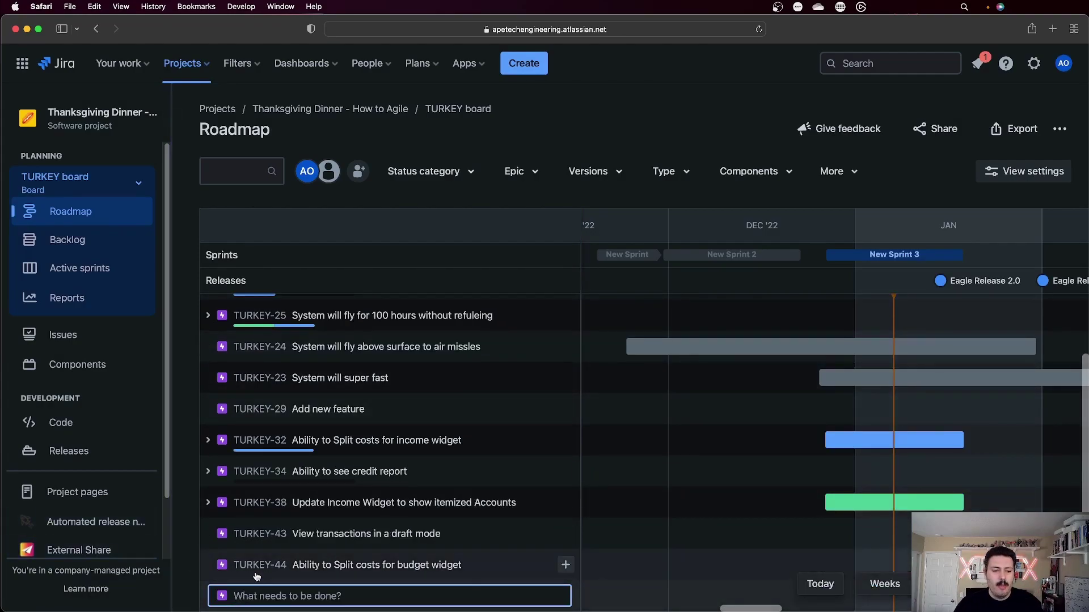
{"action": "type", "text": "This is my new epic"}
{"action": "key", "text": "Return"}
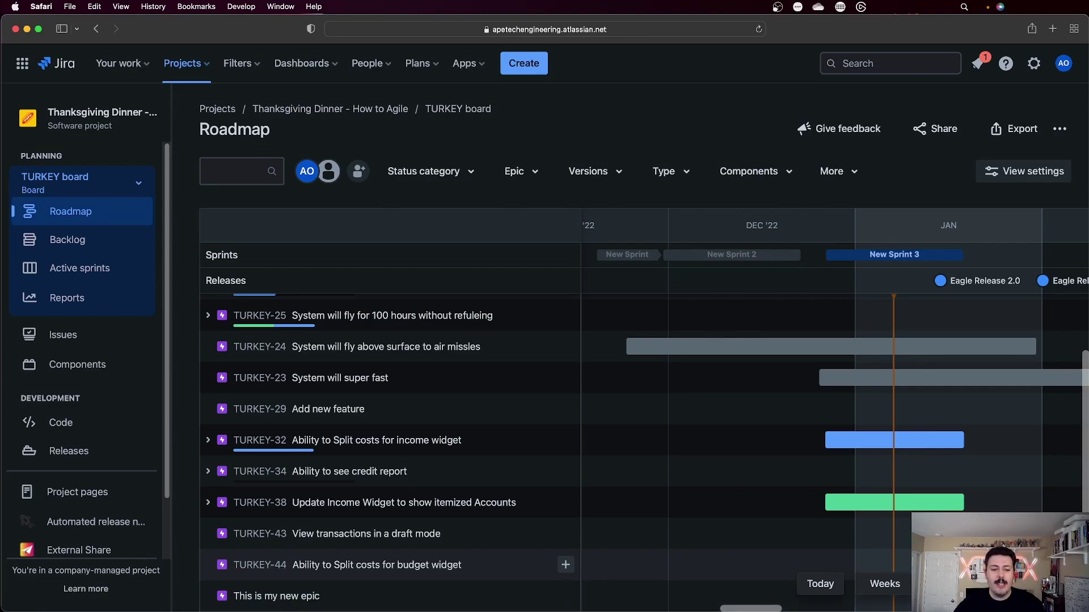
{"action": "left_click", "coordinate": [244, 600]}
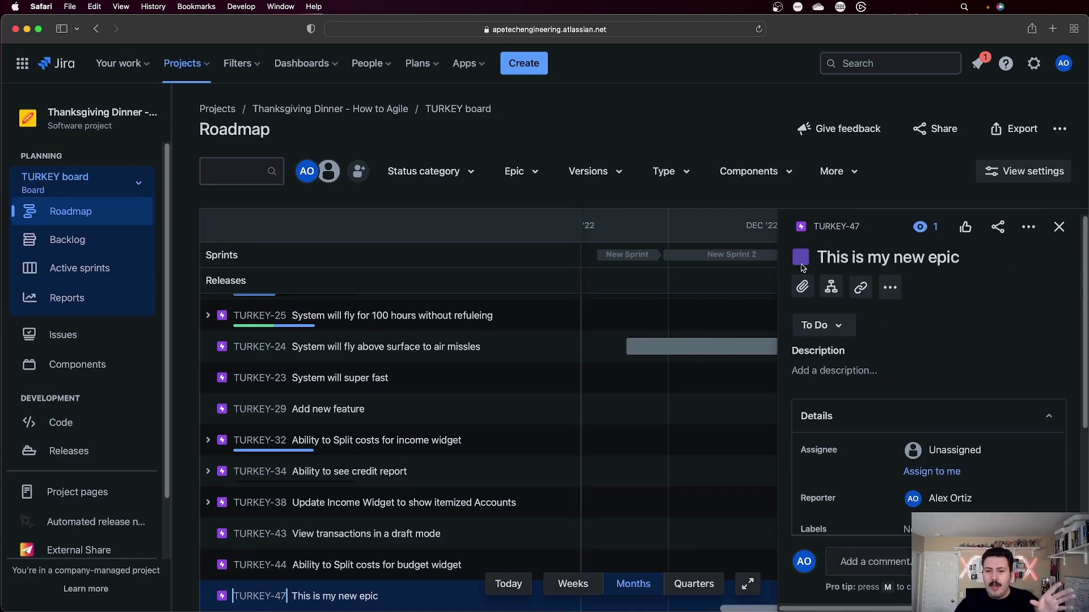
{"action": "scroll", "coordinate": [951, 273], "scroll_direction": "down", "scroll_amount": 5}
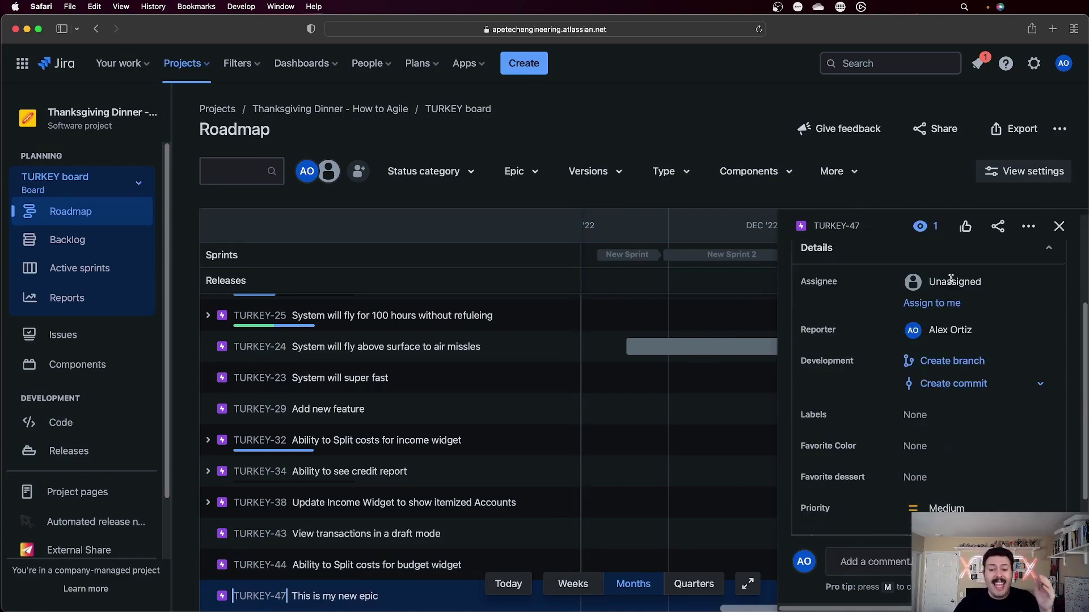
{"action": "scroll", "coordinate": [961, 420], "scroll_direction": "down", "scroll_amount": 2}
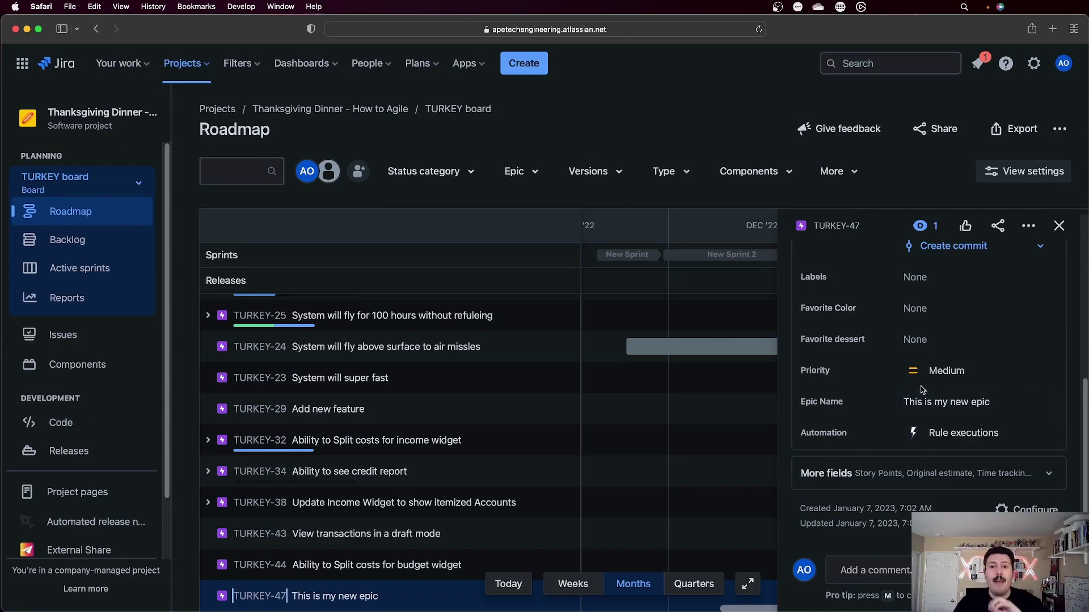
{"action": "scroll", "coordinate": [563, 471], "scroll_direction": "down", "scroll_amount": 1}
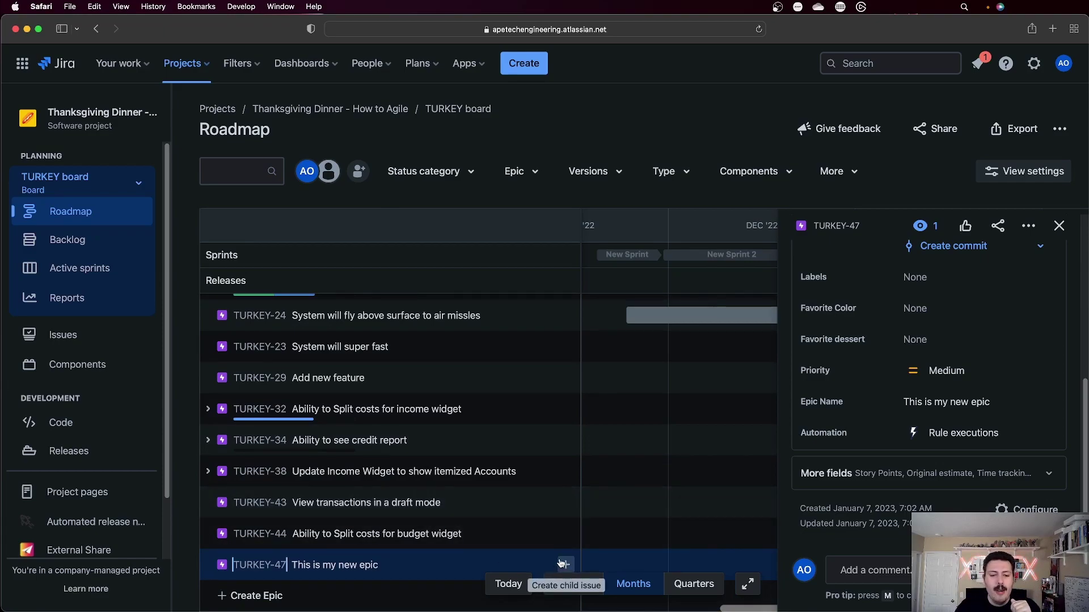
{"action": "left_click", "coordinate": [562, 563]}
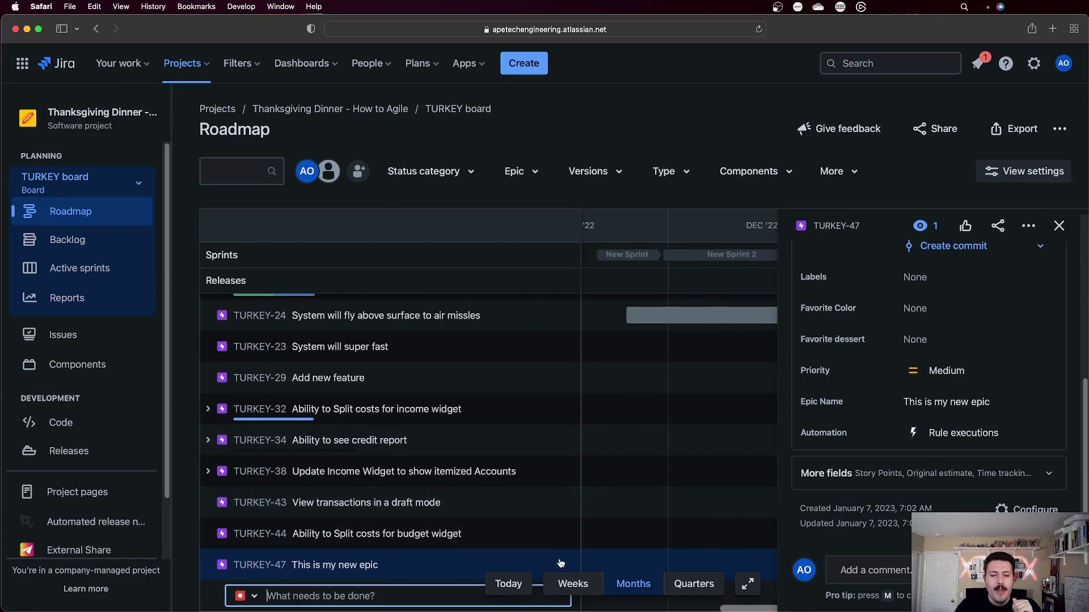
{"action": "left_click", "coordinate": [255, 601]}
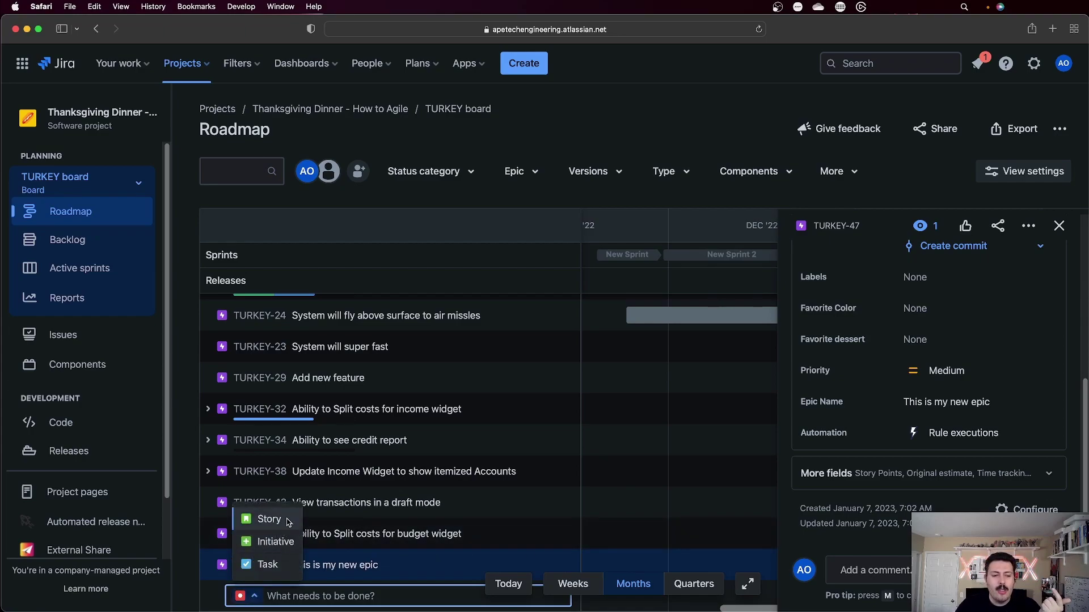
{"action": "left_click", "coordinate": [269, 520]}
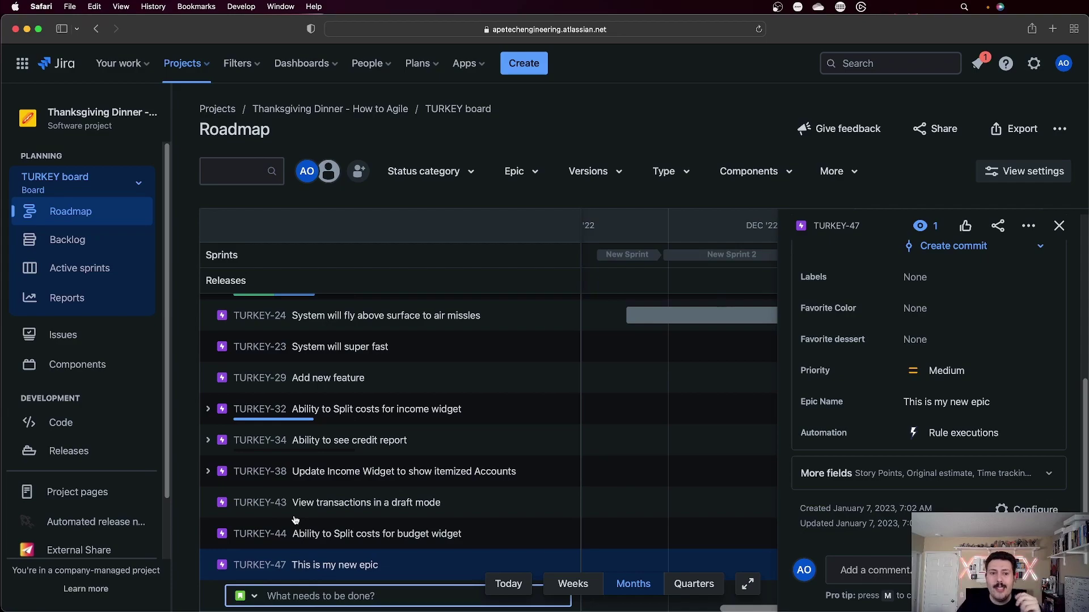
{"action": "left_click", "coordinate": [408, 576]}
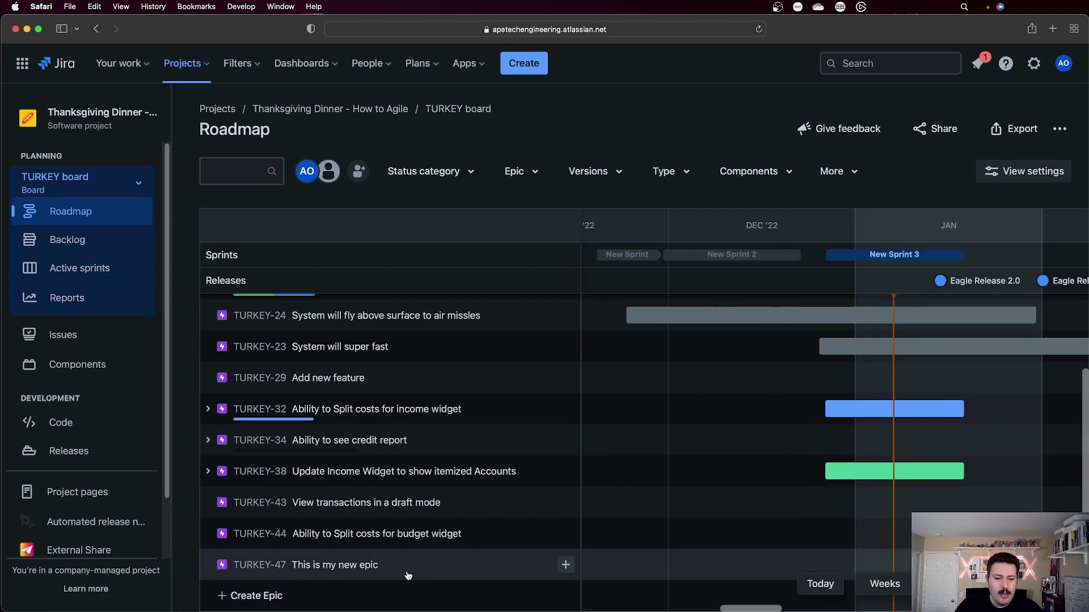
{"action": "left_click", "coordinate": [565, 565]}
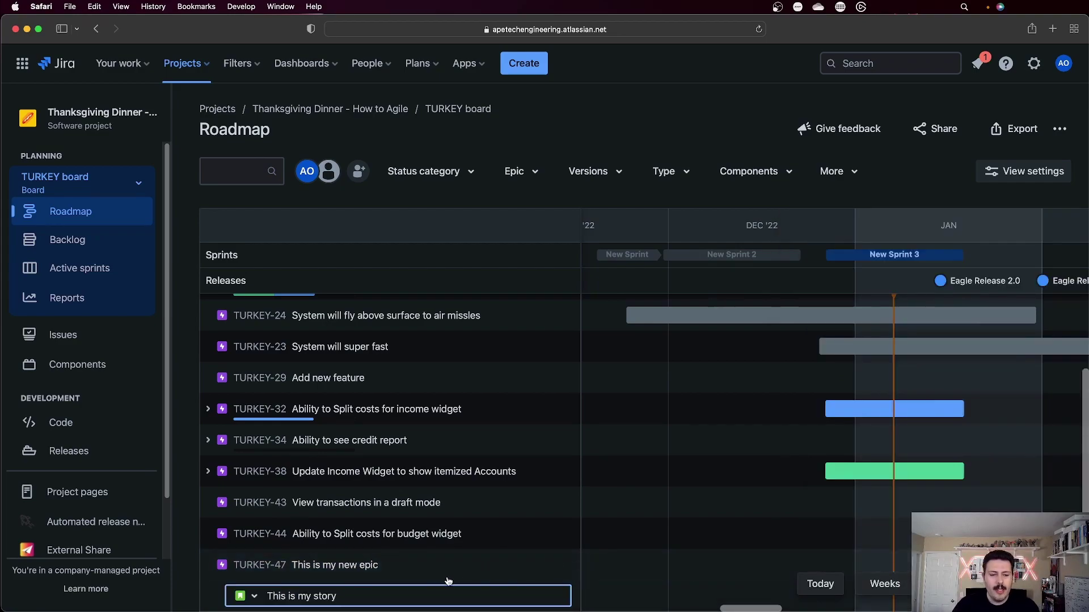
{"action": "key", "text": "Return"}
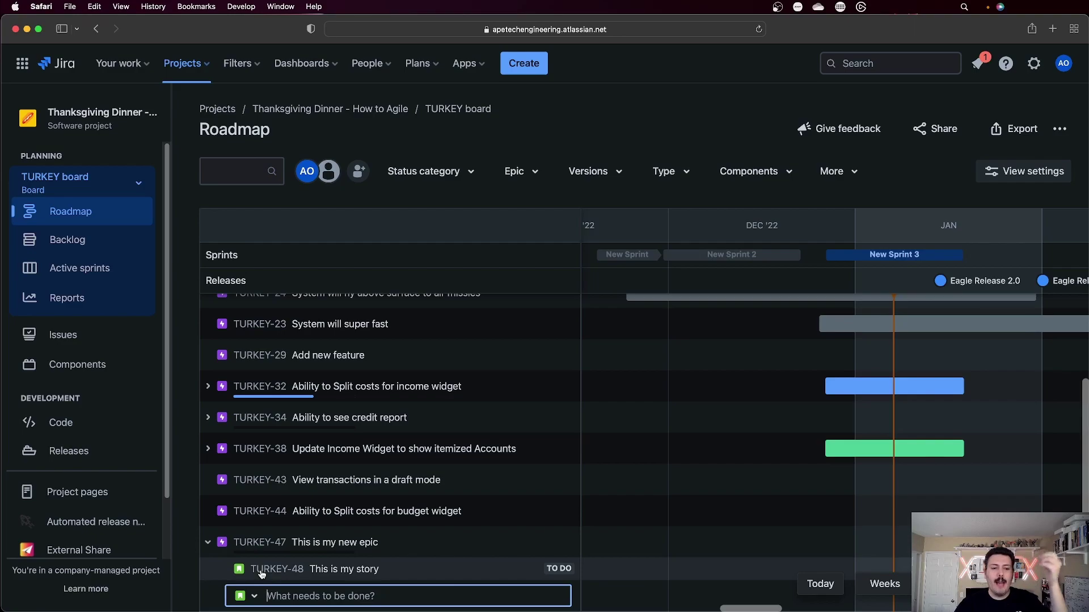
{"action": "left_click", "coordinate": [522, 66]}
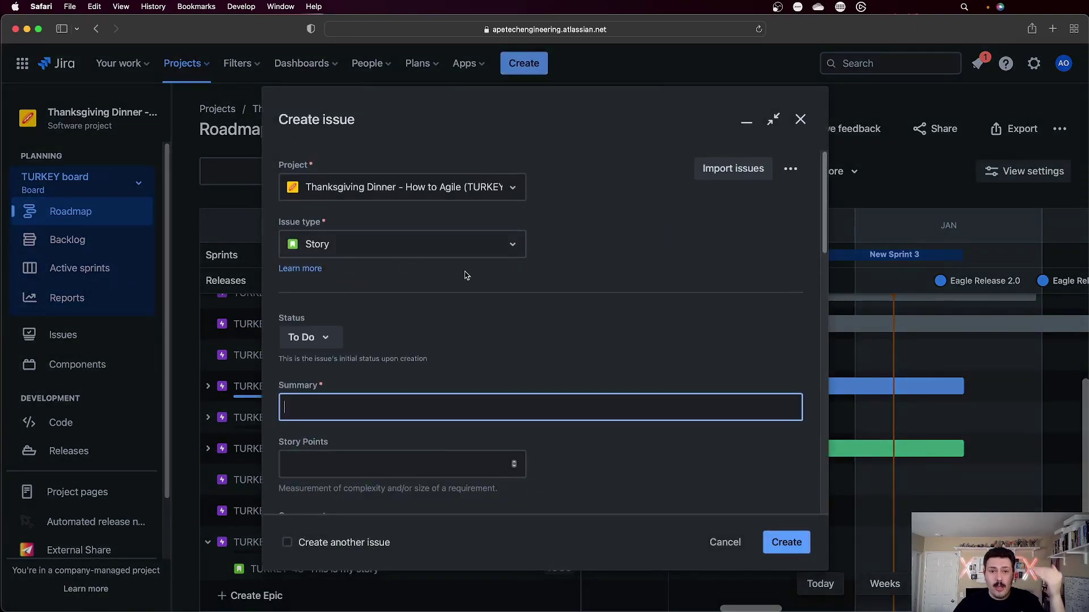
{"action": "scroll", "coordinate": [519, 292], "scroll_direction": "down", "scroll_amount": 10}
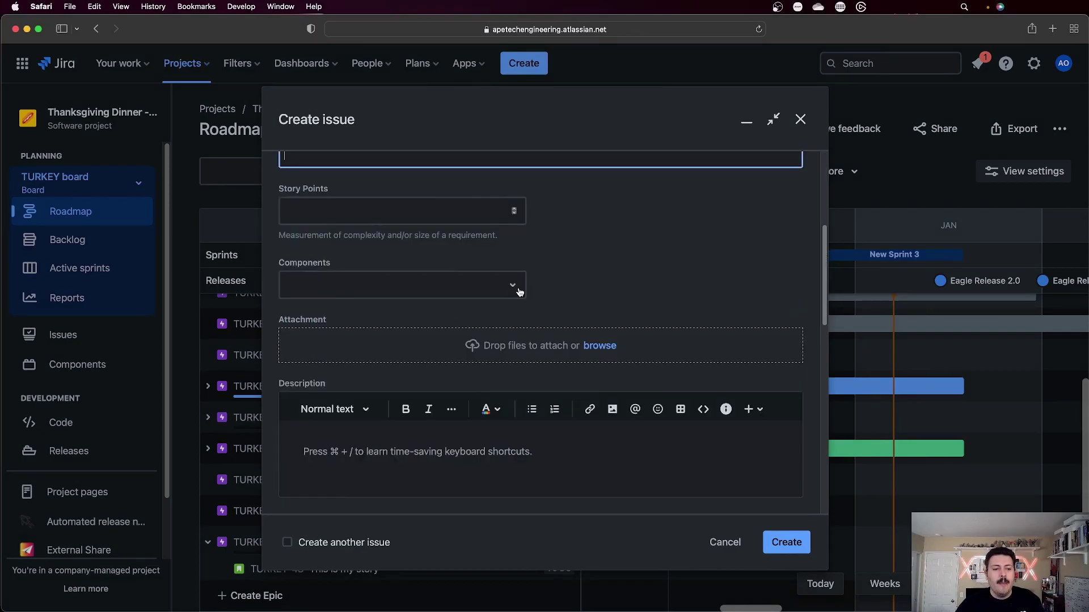
{"action": "scroll", "coordinate": [520, 296], "scroll_direction": "down", "scroll_amount": 8}
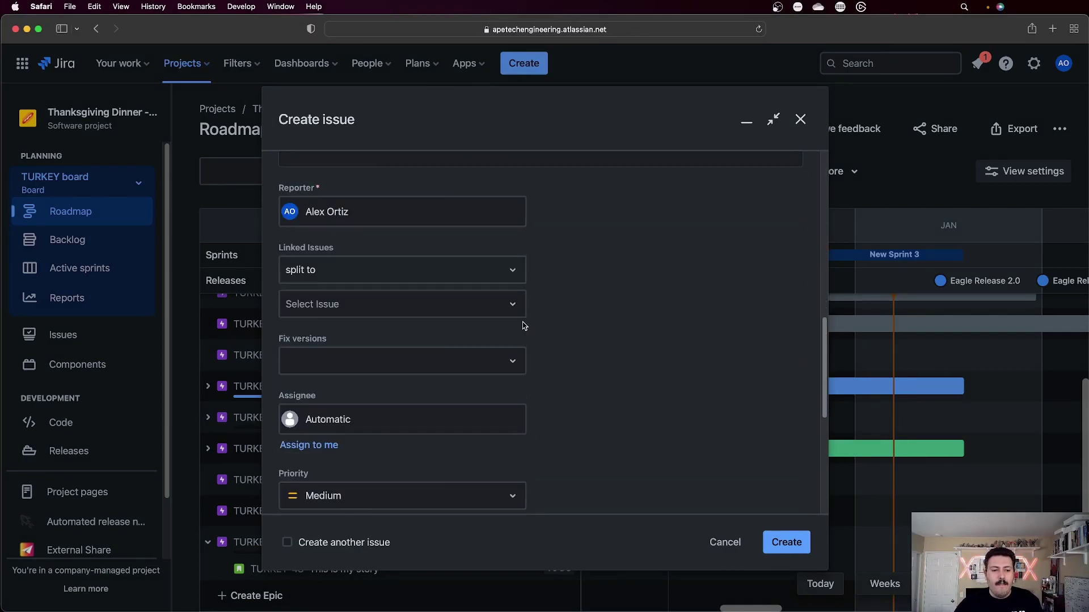
{"action": "scroll", "coordinate": [534, 332], "scroll_direction": "down", "scroll_amount": 3}
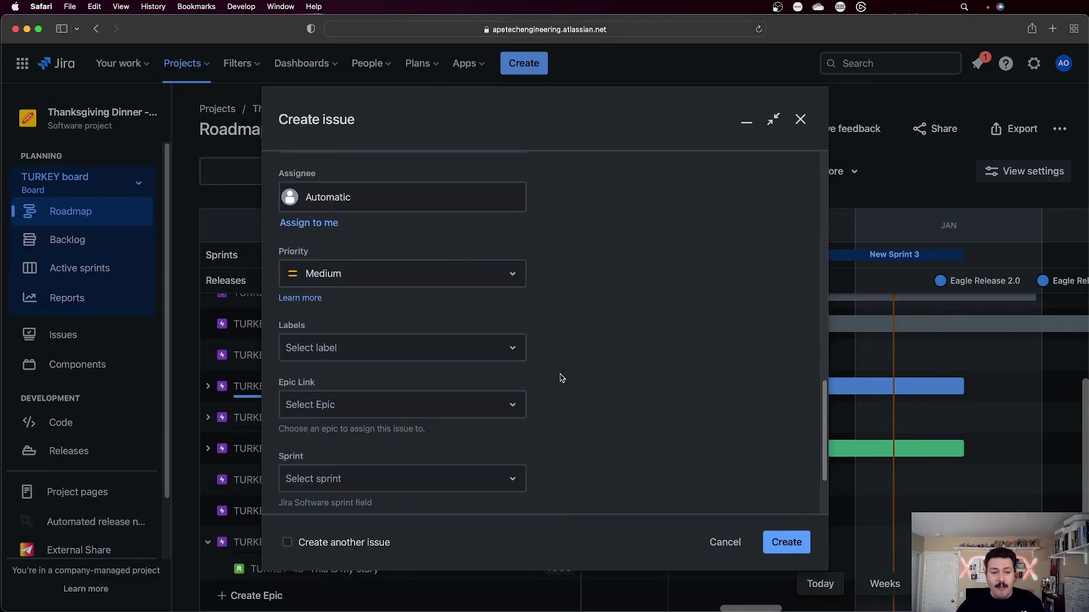
{"action": "left_click", "coordinate": [391, 414]}
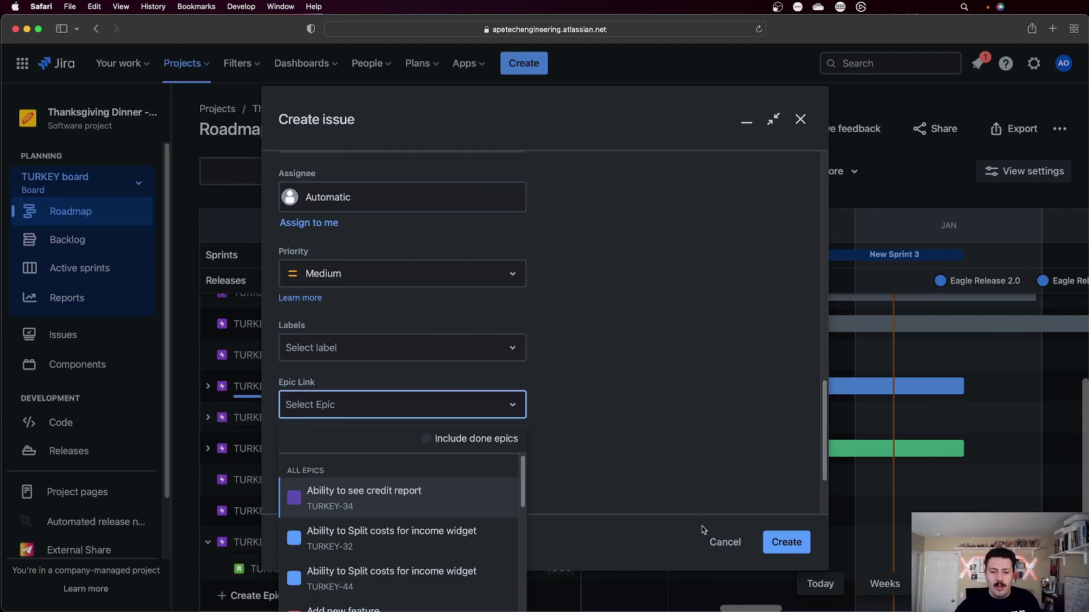
{"action": "left_click", "coordinate": [710, 546]}
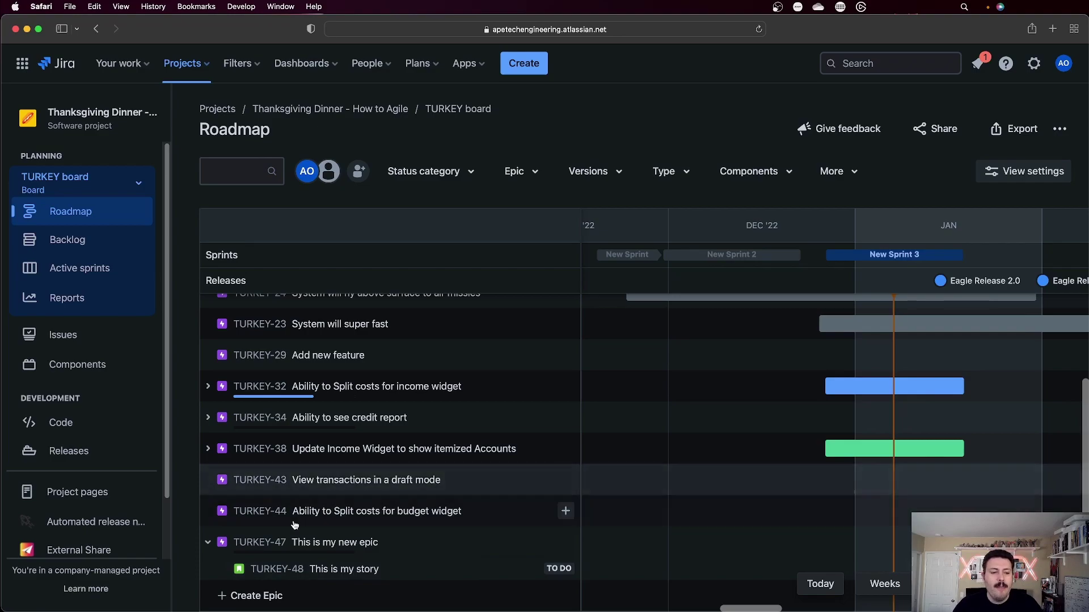
- Scroll to the top epics and extend the timeline through February to Eagle Release 2.1
{"action": "scroll", "coordinate": [238, 426], "scroll_direction": "up", "scroll_amount": 5}
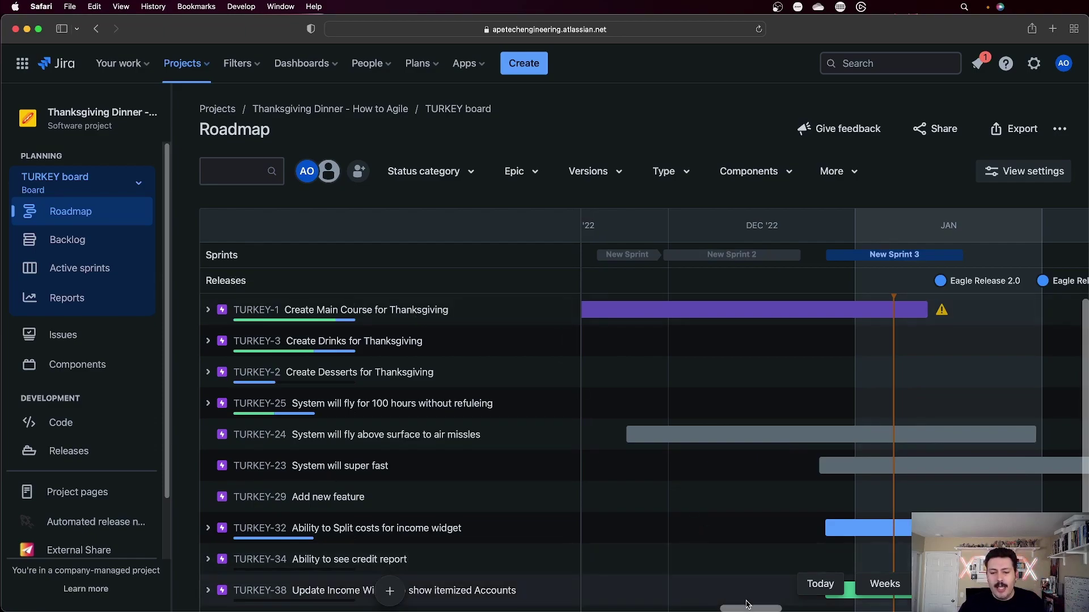
{"action": "left_click_drag", "start_coordinate": [747, 607], "coordinate": [763, 610]}
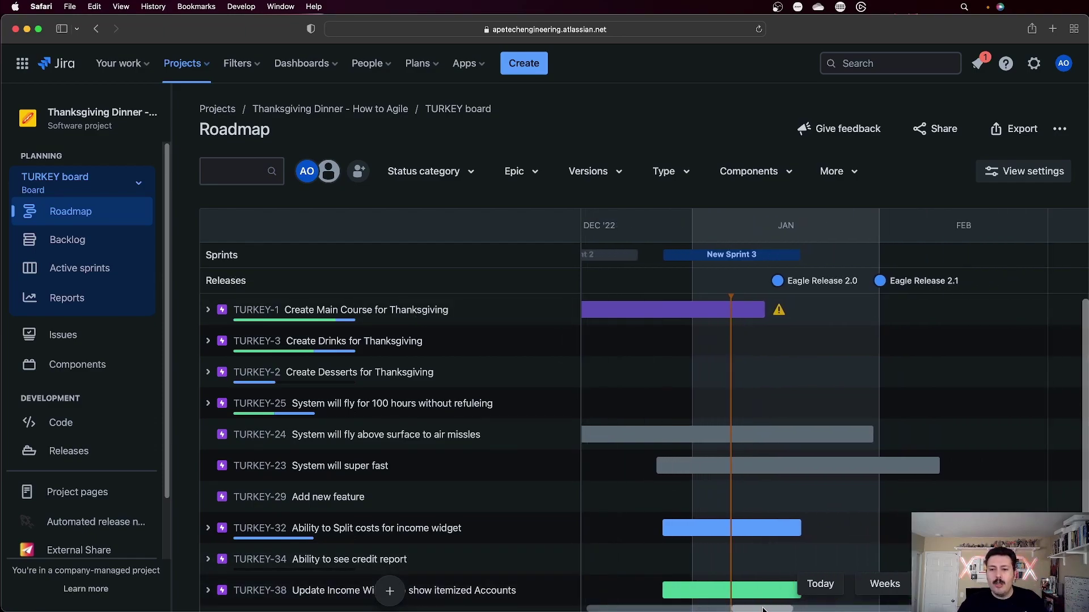
{"action": "mouse_move", "coordinate": [881, 287]}
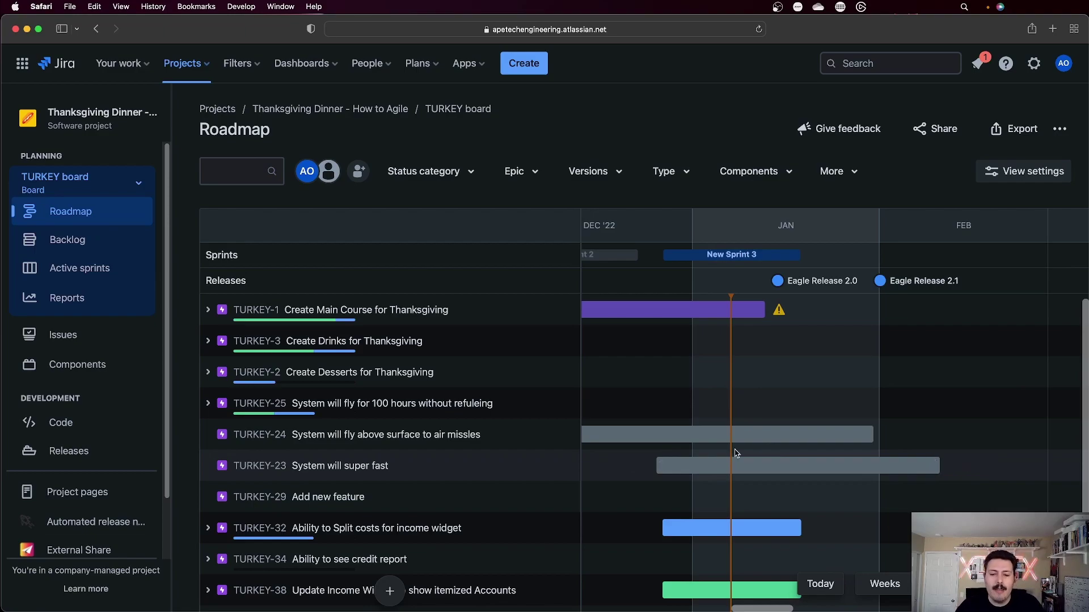
{"action": "scroll", "coordinate": [721, 463], "scroll_direction": "down", "scroll_amount": 3}
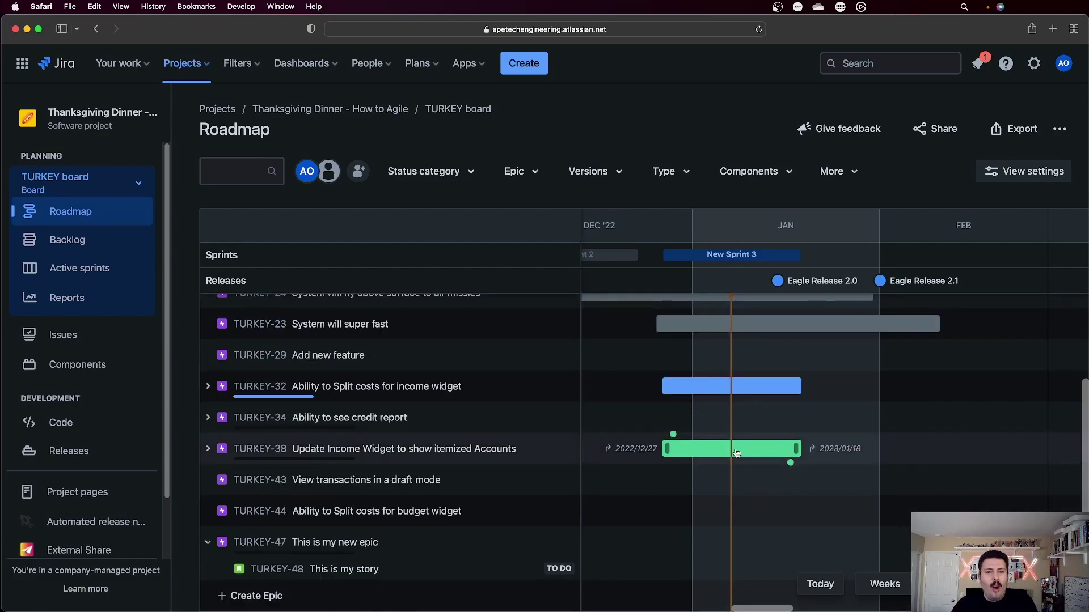
{"action": "scroll", "coordinate": [788, 430], "scroll_direction": "up", "scroll_amount": 3}
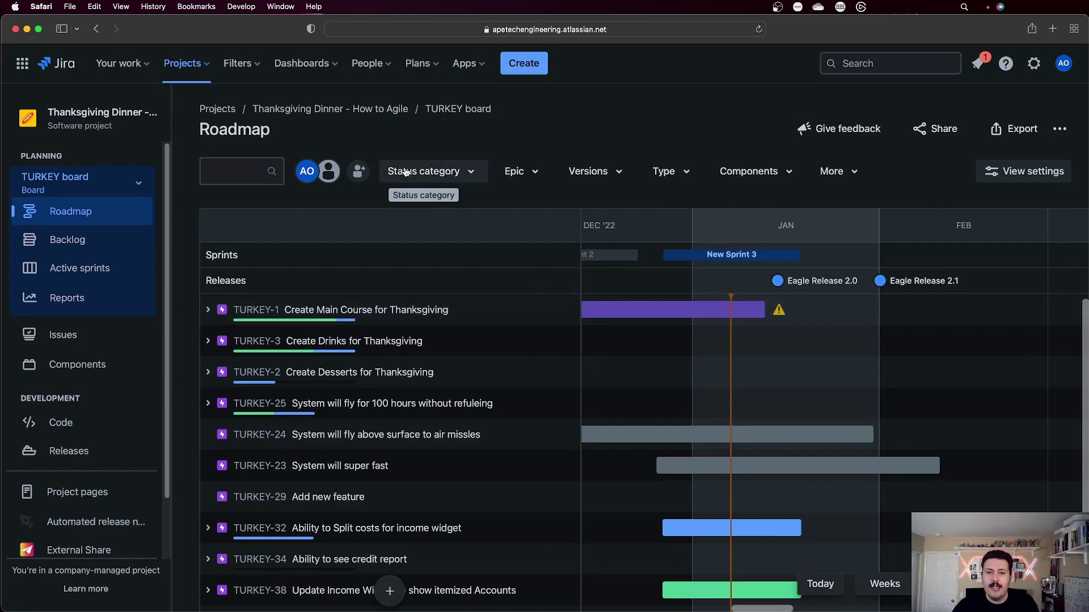
- Filter the roadmap by status category To Do, then Done, clearing each
{"action": "left_click", "coordinate": [447, 173]}
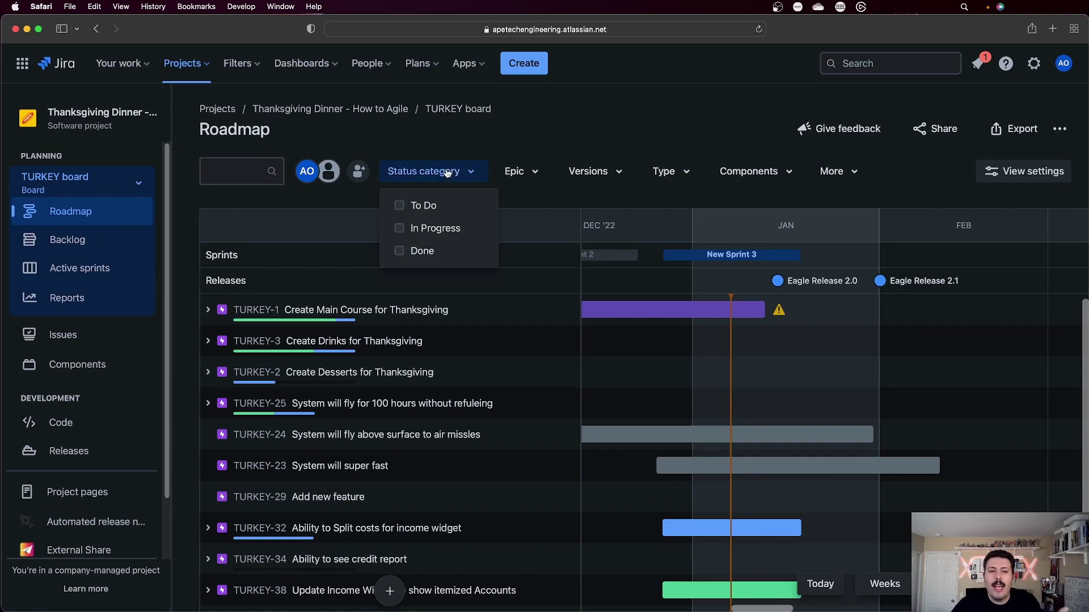
{"action": "left_click", "coordinate": [400, 207]}
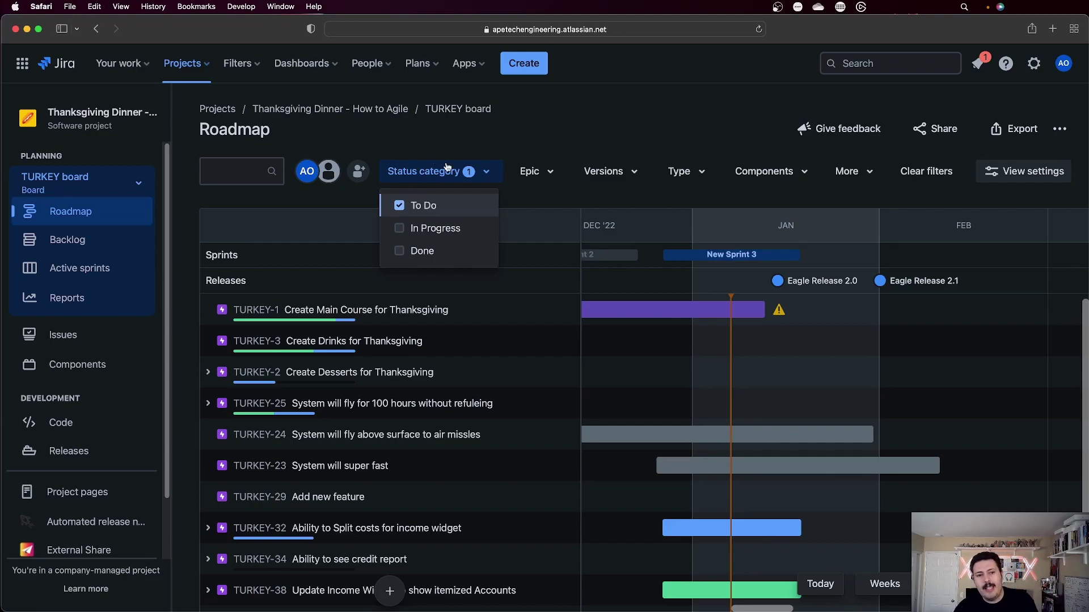
{"action": "left_click", "coordinate": [397, 206]}
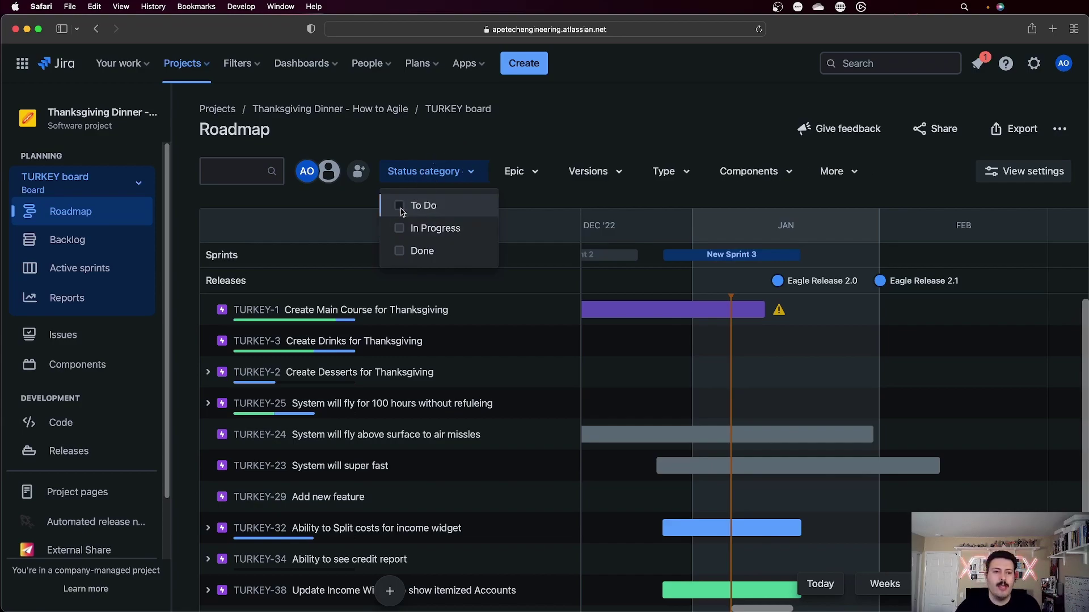
{"action": "left_click", "coordinate": [400, 252]}
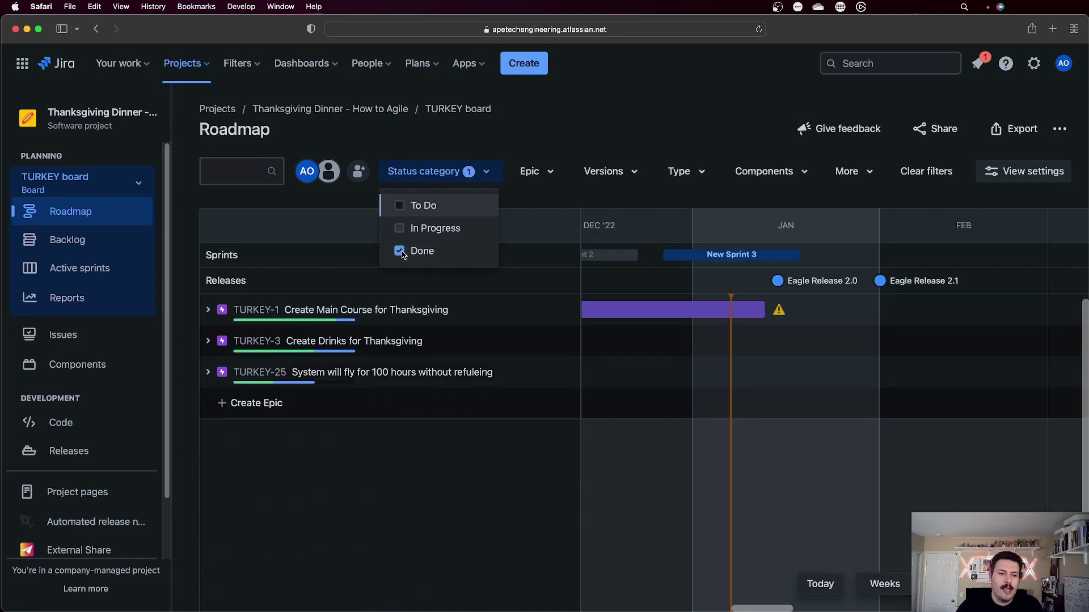
{"action": "left_click", "coordinate": [400, 251]}
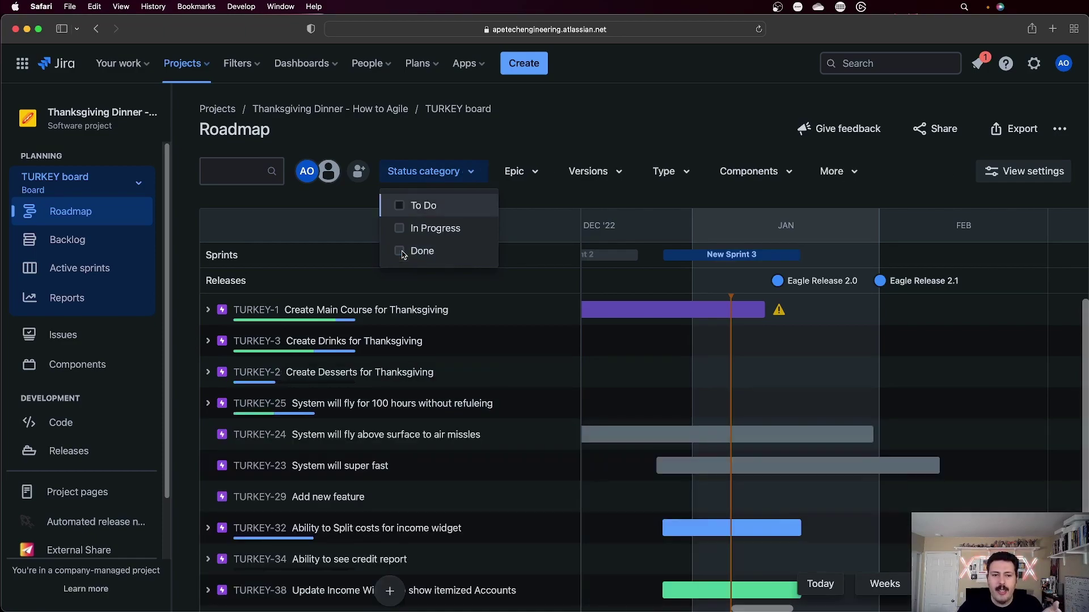
- Filter the roadmap to the 'System will super fast' epic, then clear it
{"action": "left_click", "coordinate": [532, 172]}
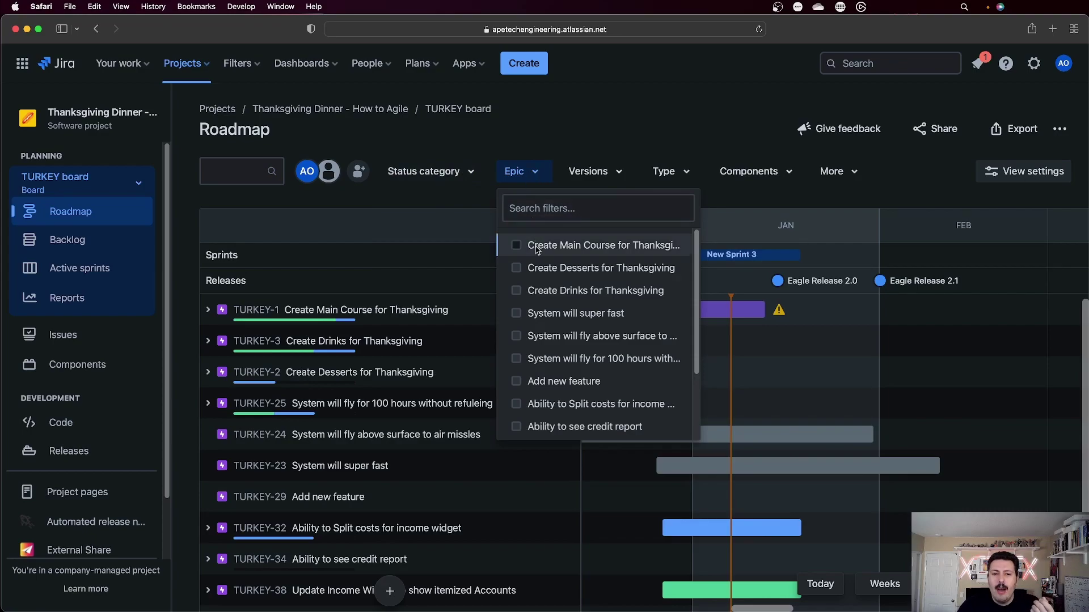
{"action": "left_click", "coordinate": [517, 316]}
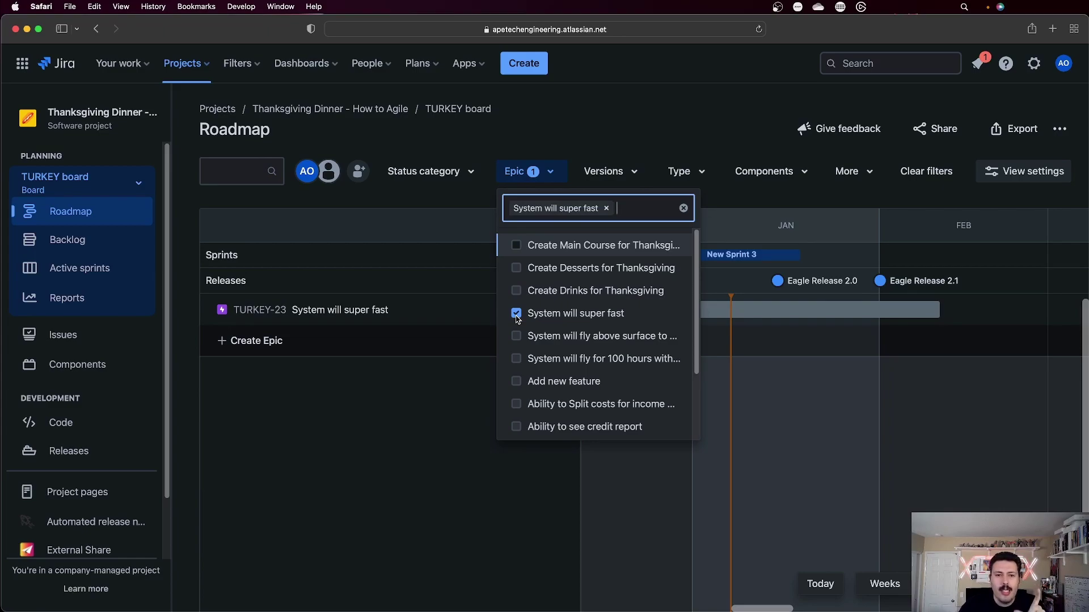
{"action": "left_click", "coordinate": [516, 315]}
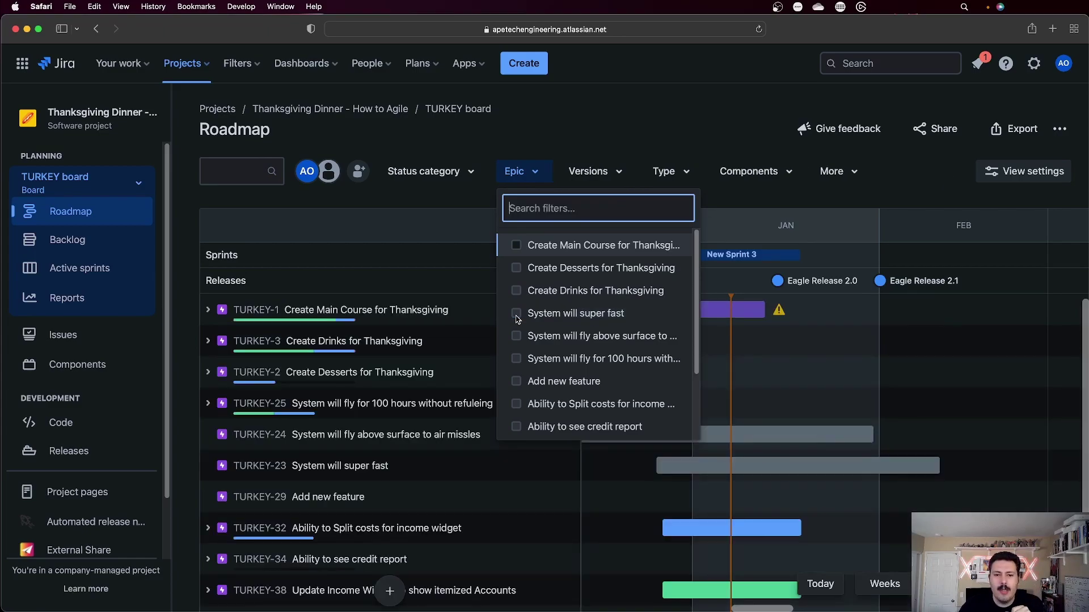
- Filter the roadmap to Eagle Release 2.0, then remove that version filter
{"action": "left_click", "coordinate": [604, 172]}
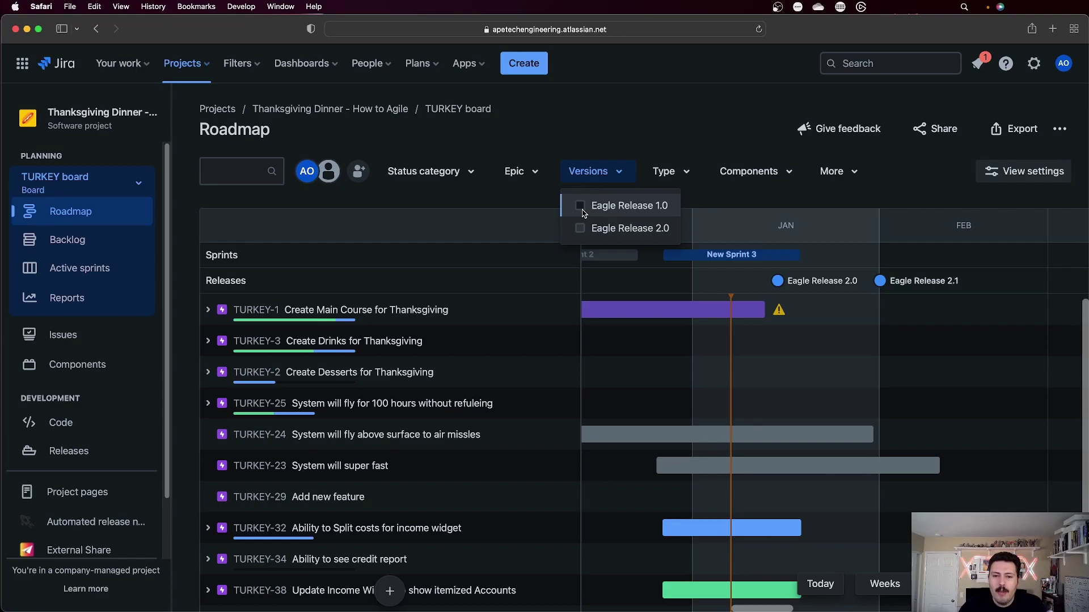
{"action": "left_click", "coordinate": [580, 228]}
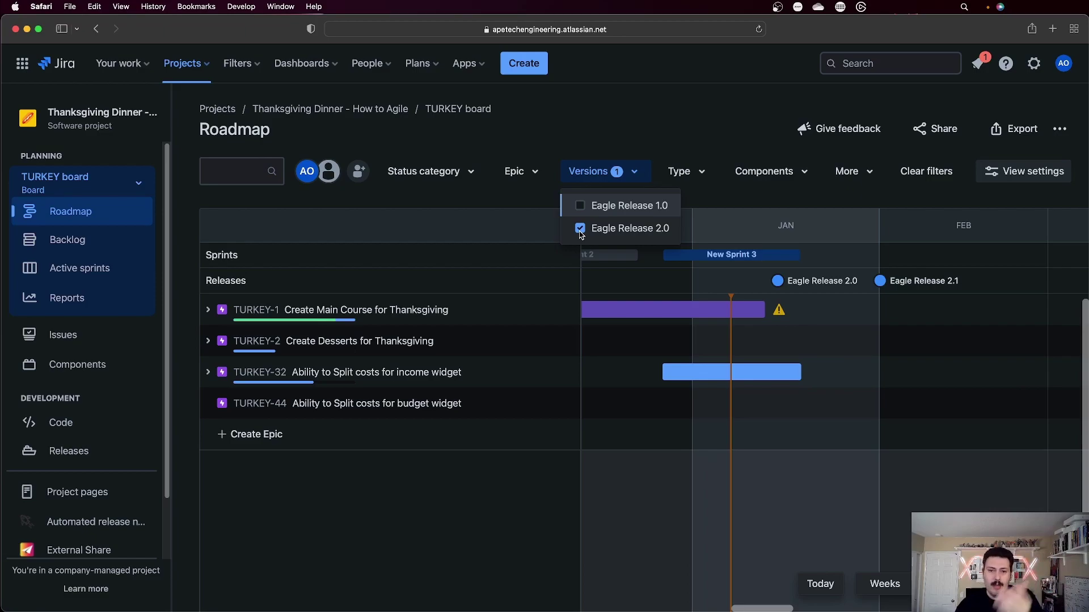
{"action": "left_click", "coordinate": [580, 229]}
- Filter to Bug issues, expand TURKEY-32 to see its bug, then clear the Bug filter
{"action": "left_click", "coordinate": [686, 172]}
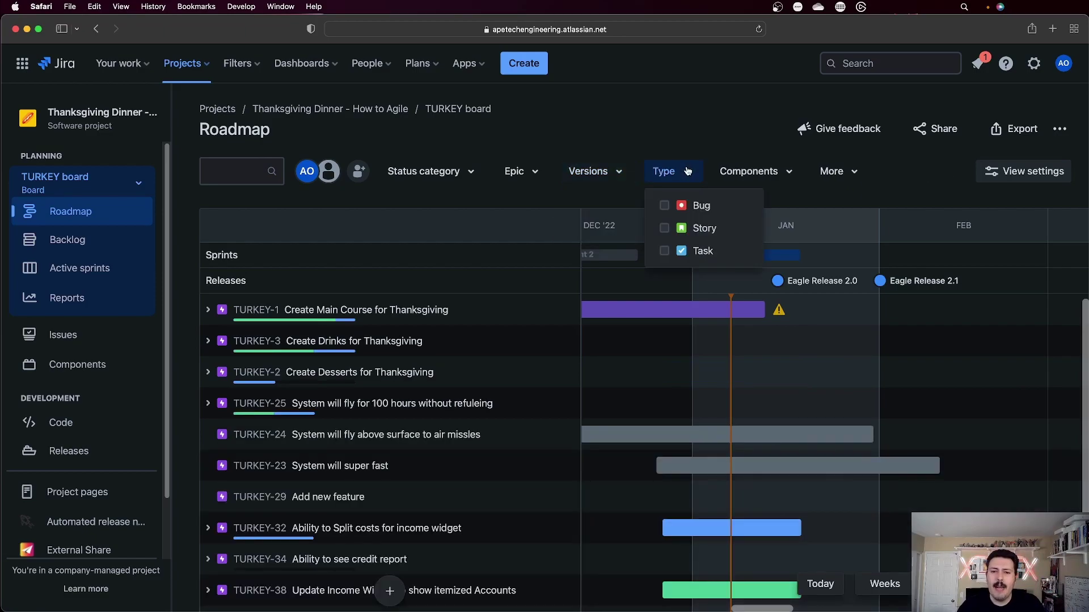
{"action": "left_click", "coordinate": [672, 209]}
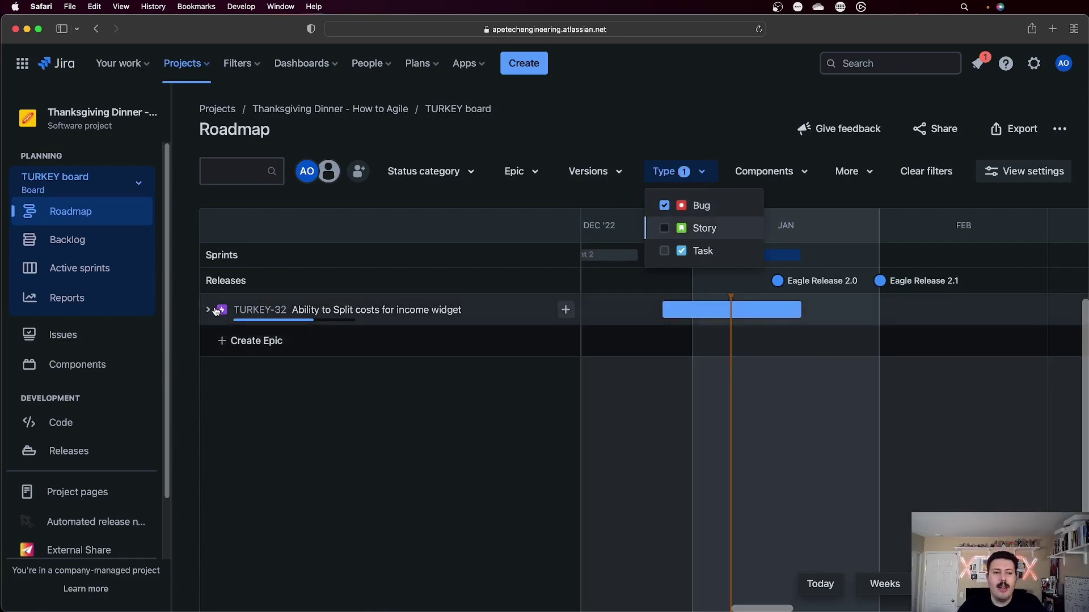
{"action": "left_click", "coordinate": [209, 311]}
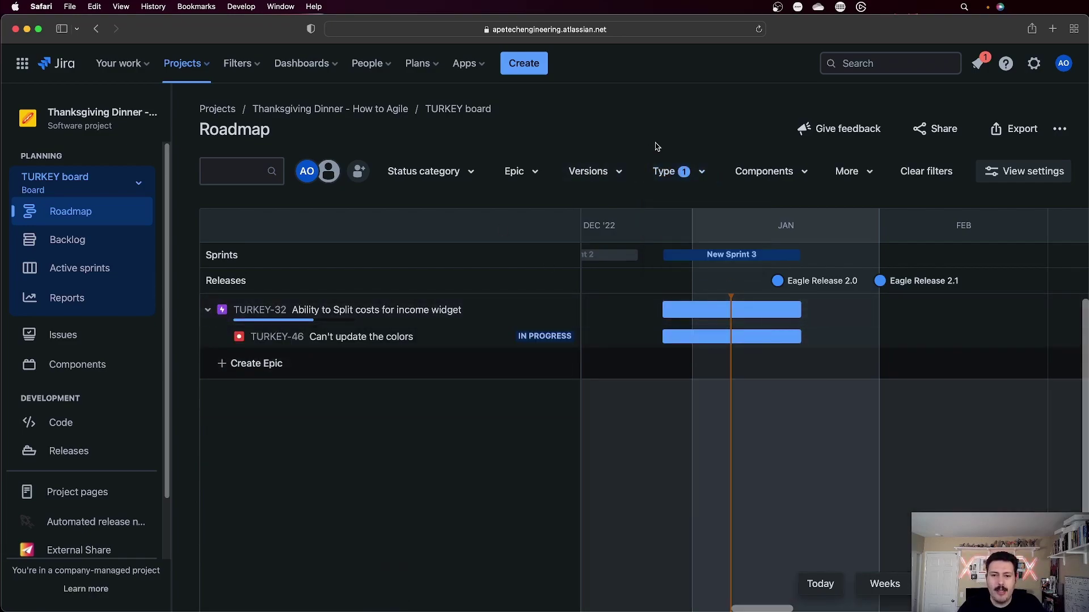
{"action": "left_click", "coordinate": [673, 173]}
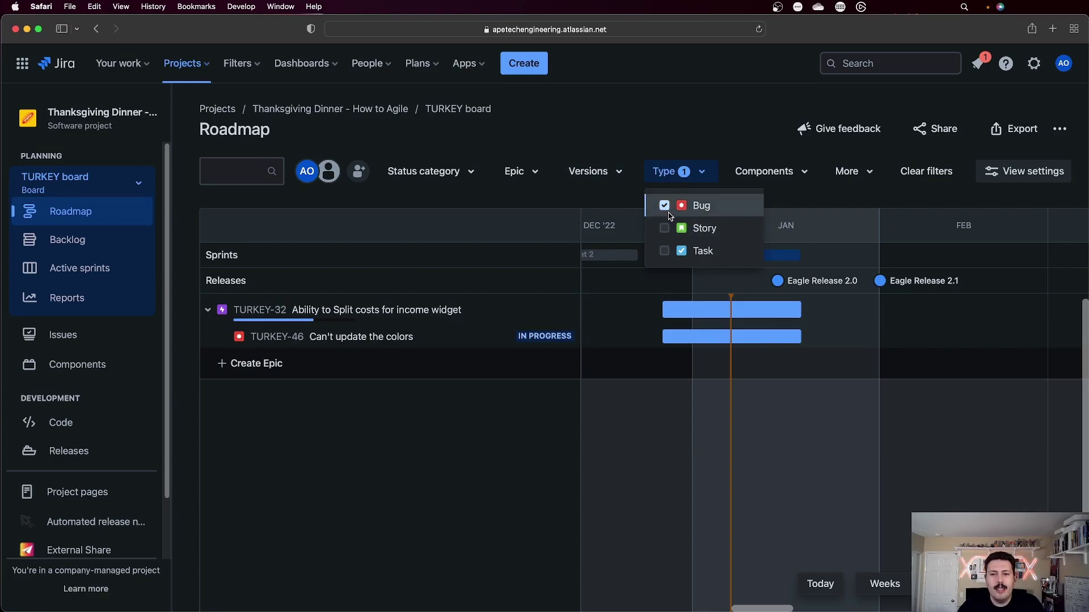
{"action": "left_click", "coordinate": [665, 205]}
- Filter the roadmap to the Database component, then remove that filter
{"action": "left_click", "coordinate": [749, 172]}
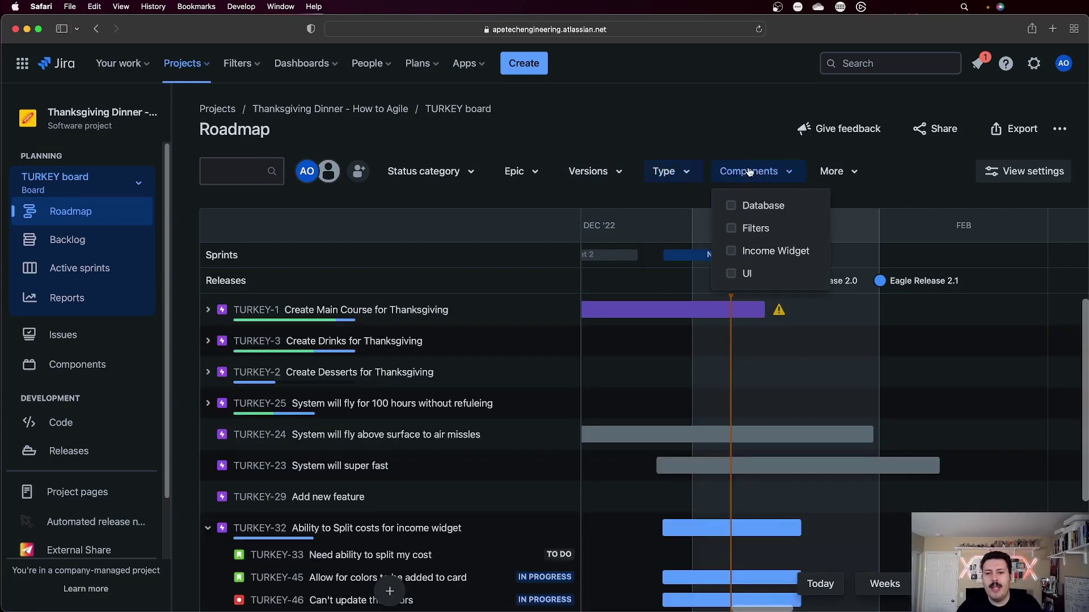
{"action": "left_click", "coordinate": [732, 205]}
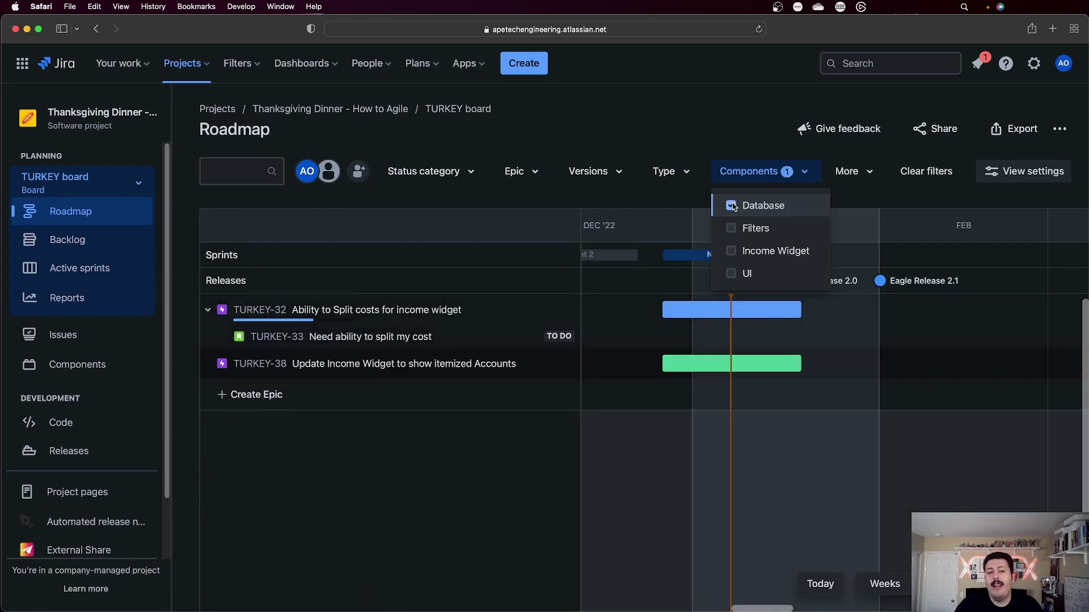
{"action": "left_click", "coordinate": [732, 206]}
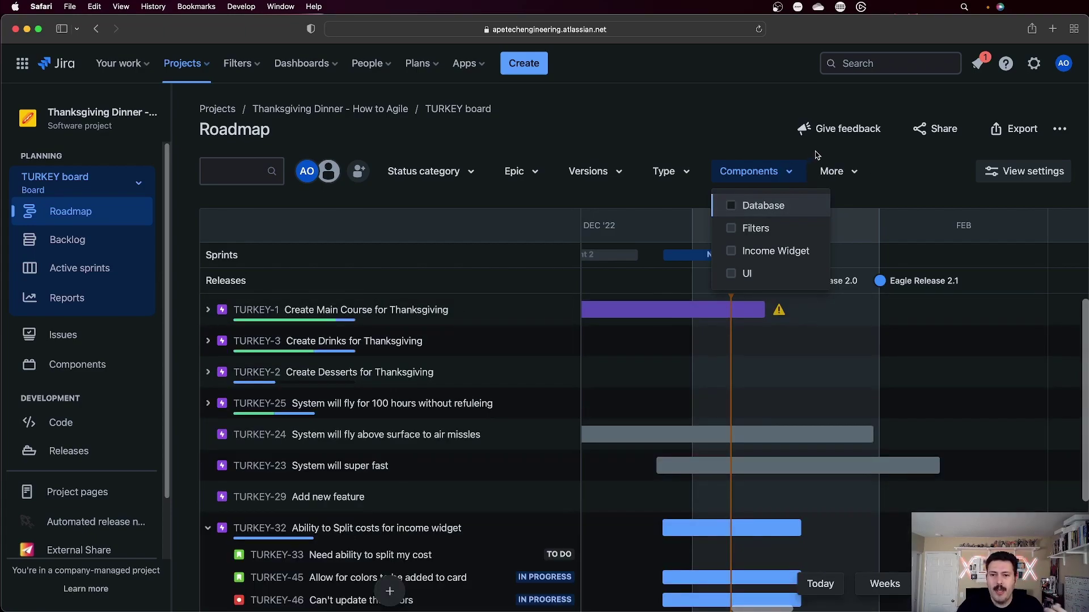
{"action": "left_click", "coordinate": [841, 176]}
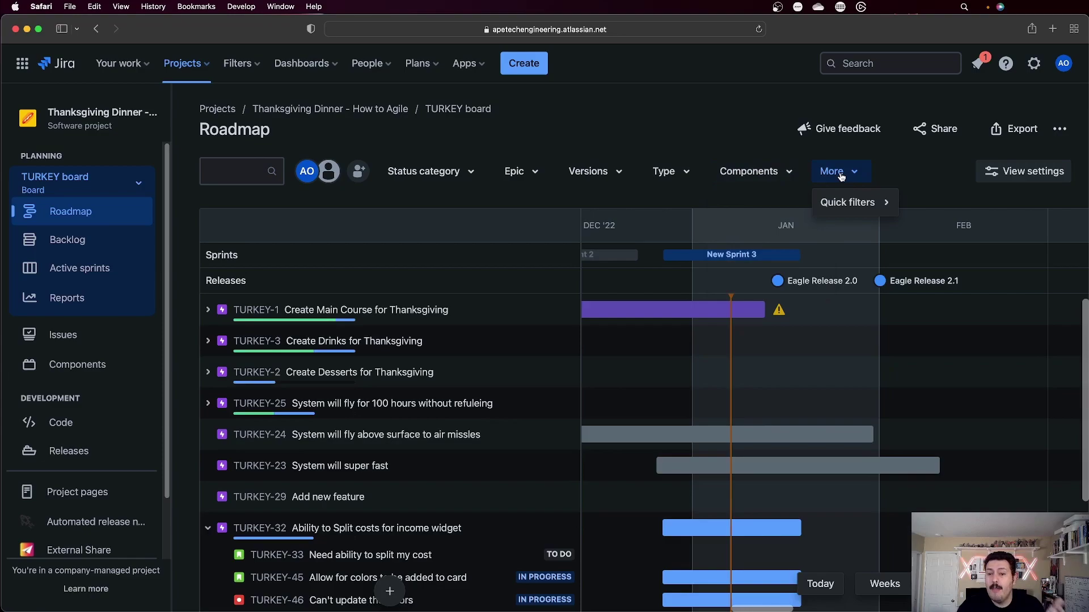
{"action": "left_click", "coordinate": [846, 205]}
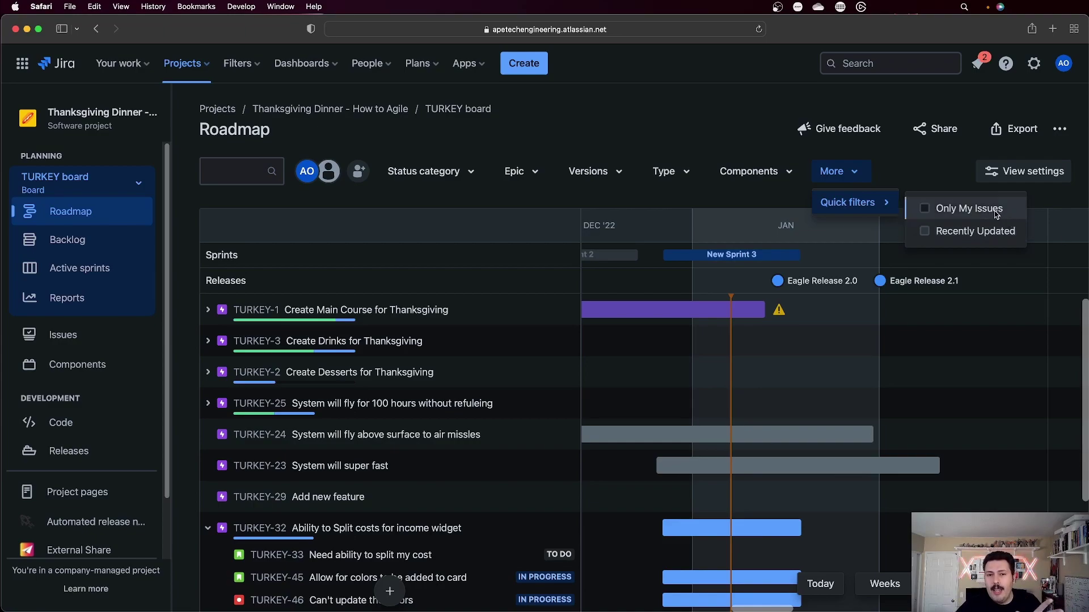
{"action": "left_click", "coordinate": [122, 240]}
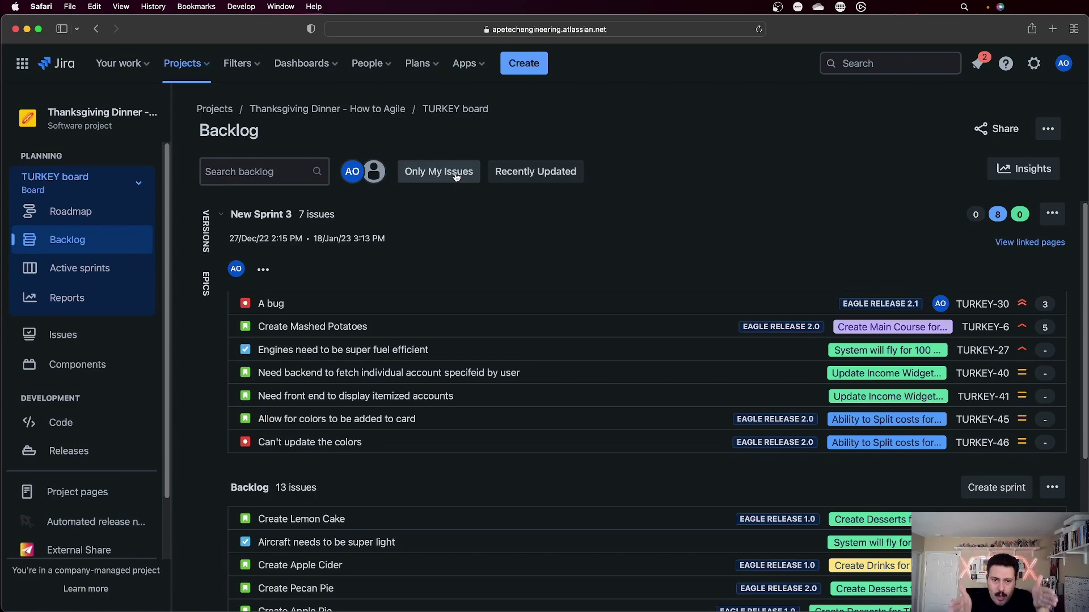
{"action": "left_click", "coordinate": [92, 212]}
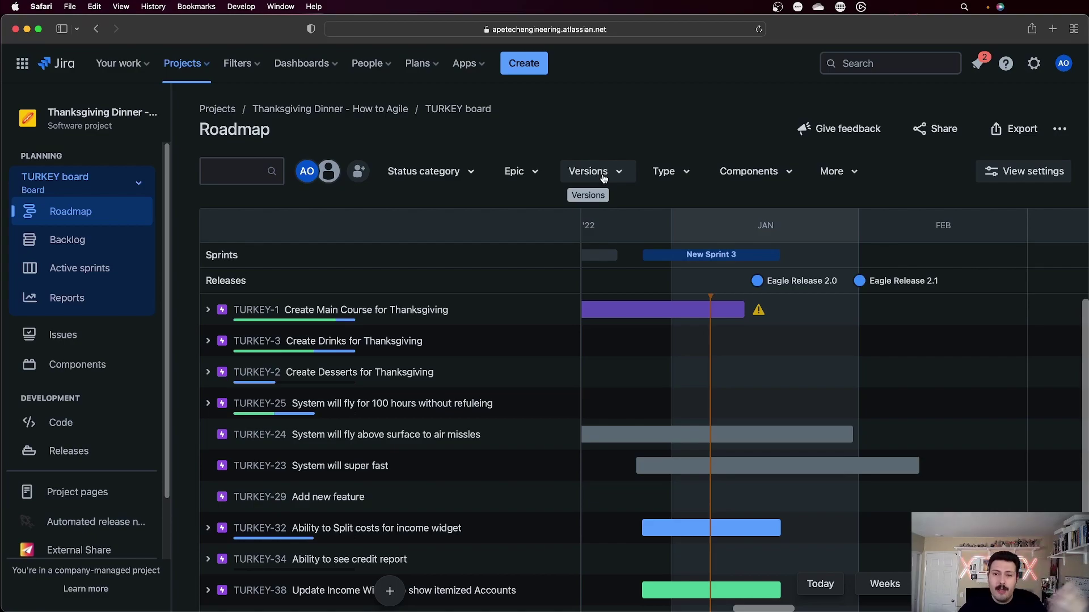
- In View settings, change completed epics from the last 1 month to 'Hide all completed Epic issues'
{"action": "left_click", "coordinate": [1021, 172]}
{"action": "scroll", "coordinate": [954, 311], "scroll_direction": "down", "scroll_amount": 2}
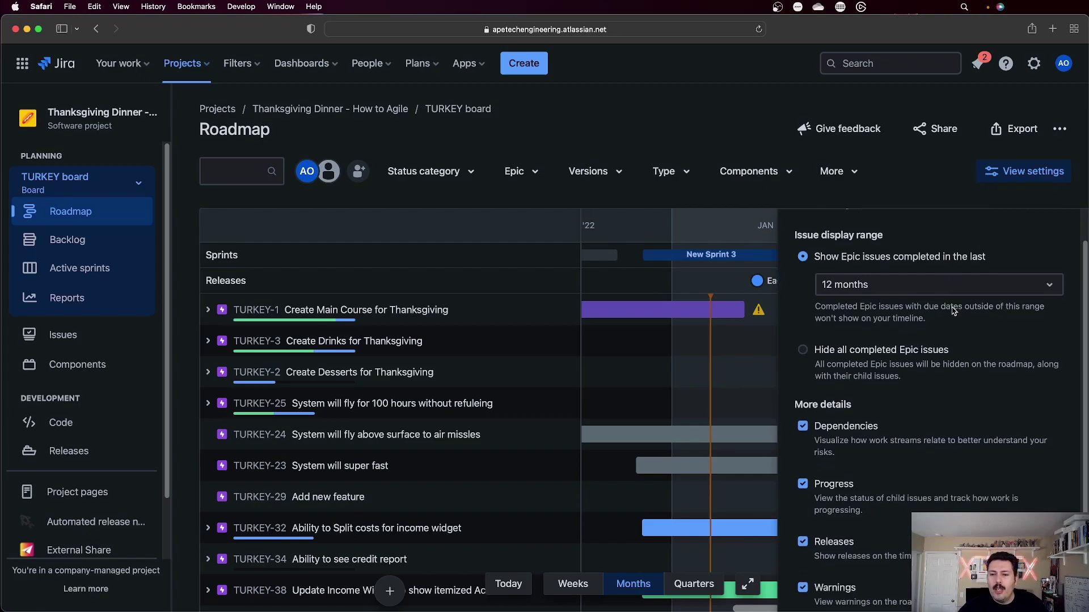
{"action": "left_click", "coordinate": [904, 296]}
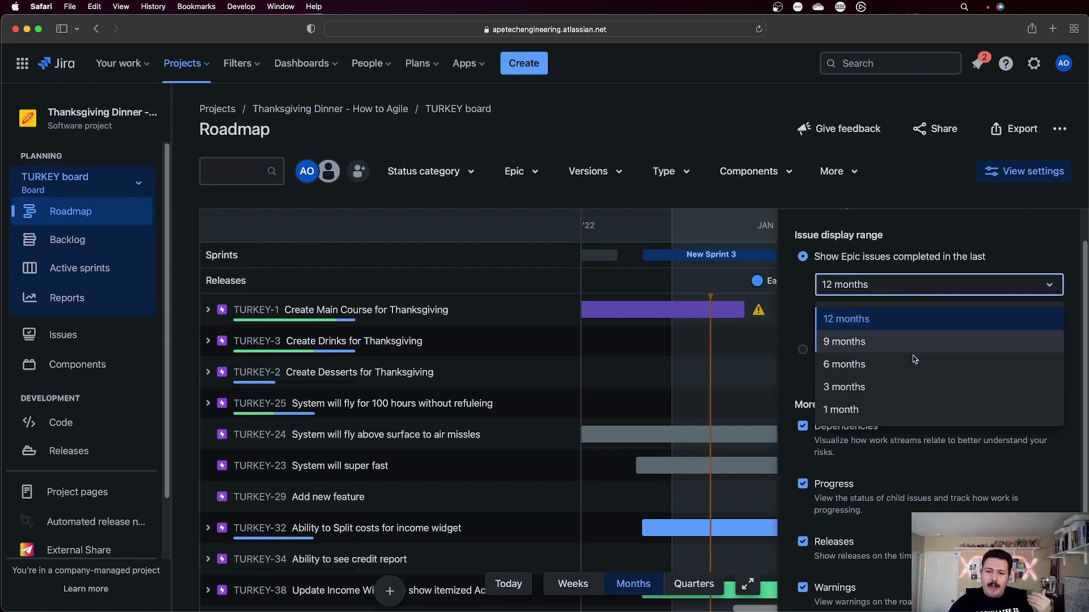
{"action": "left_click", "coordinate": [898, 409]}
{"action": "left_click", "coordinate": [910, 350]}
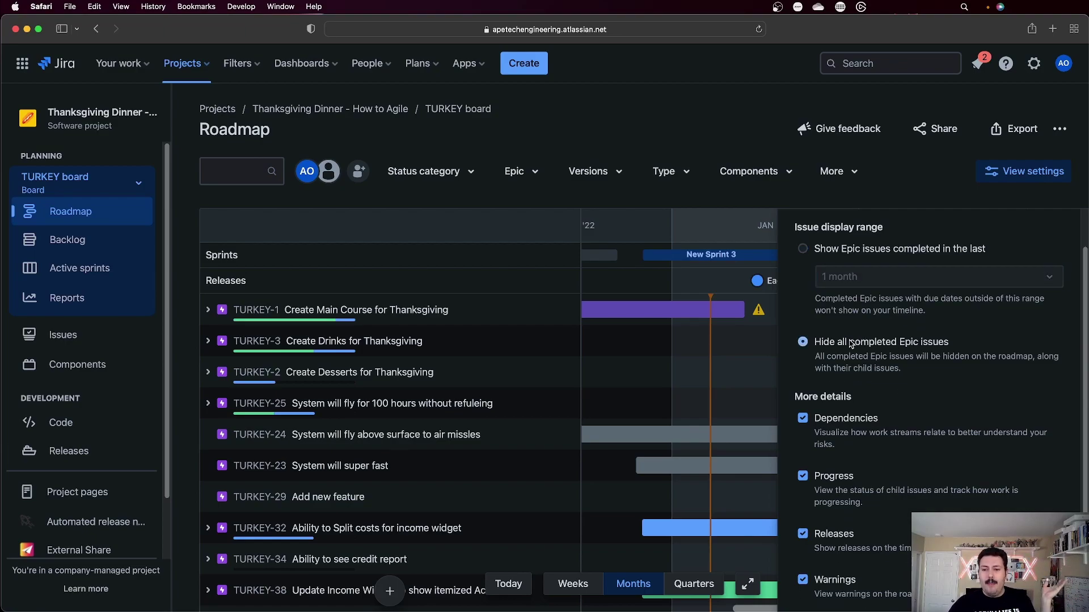
{"action": "scroll", "coordinate": [851, 344], "scroll_direction": "down", "scroll_amount": 2}
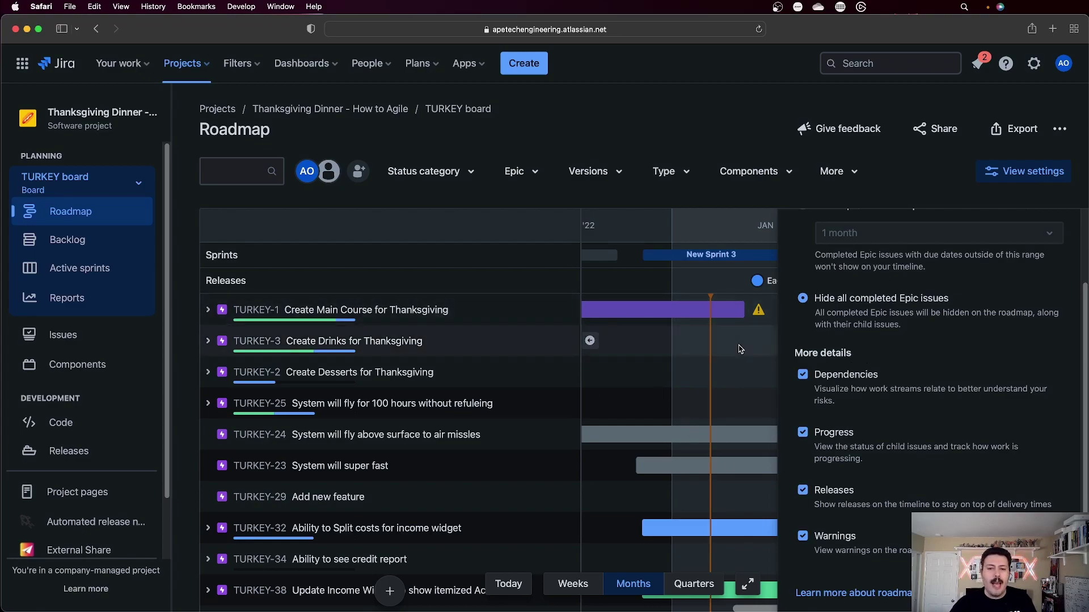
{"action": "mouse_move", "coordinate": [759, 315]}
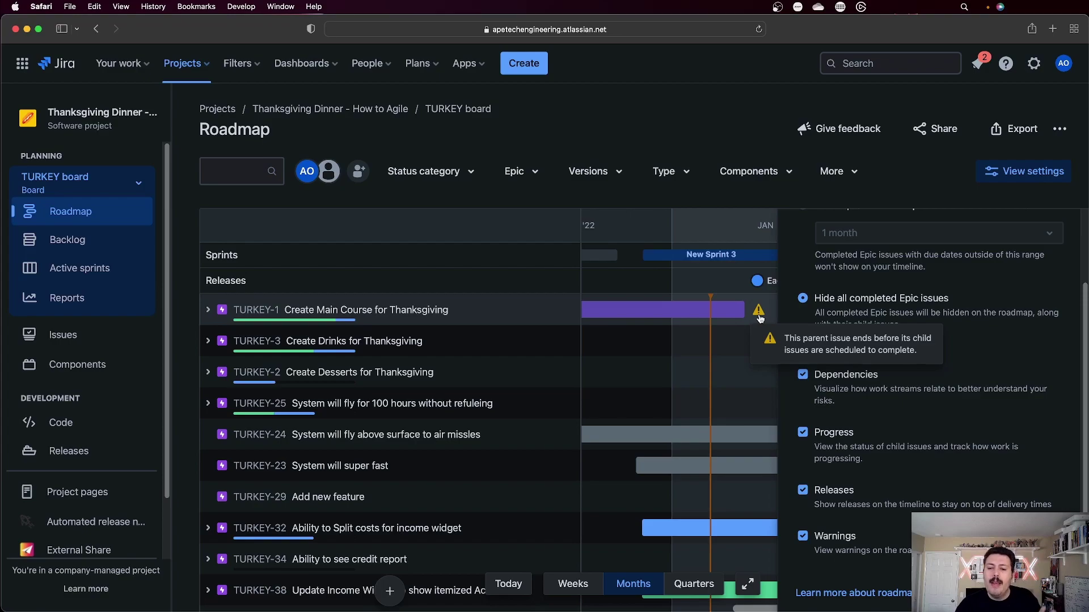
- Open Configure Roadmap and review the TURKEY board's roadmap and child-level scheduling settings
{"action": "left_click", "coordinate": [1061, 131]}
{"action": "left_click", "coordinate": [1010, 164]}
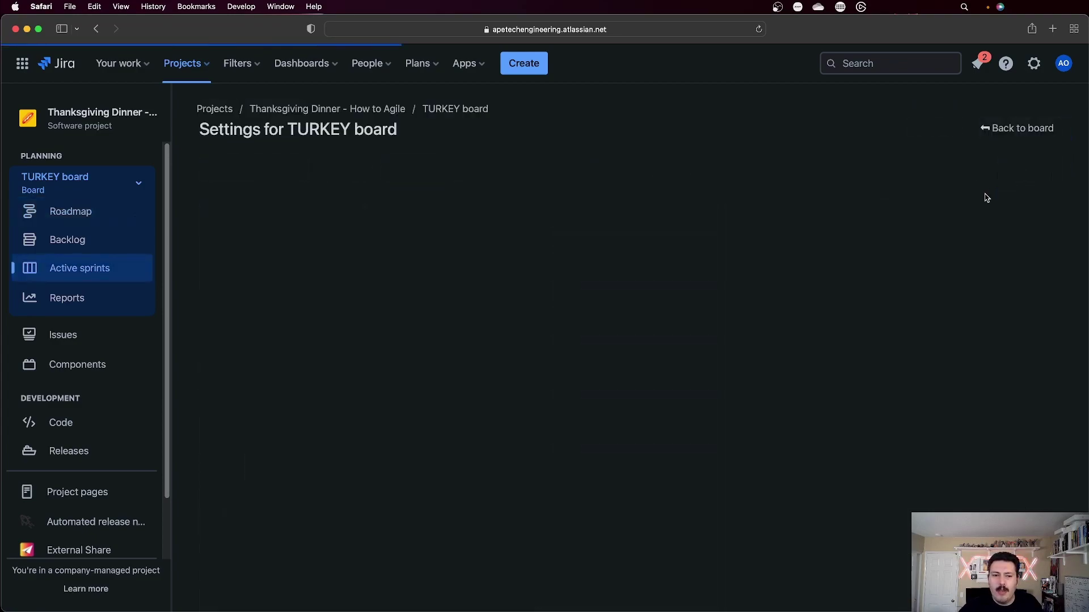
{"action": "scroll", "coordinate": [792, 320], "scroll_direction": "down", "scroll_amount": 3}
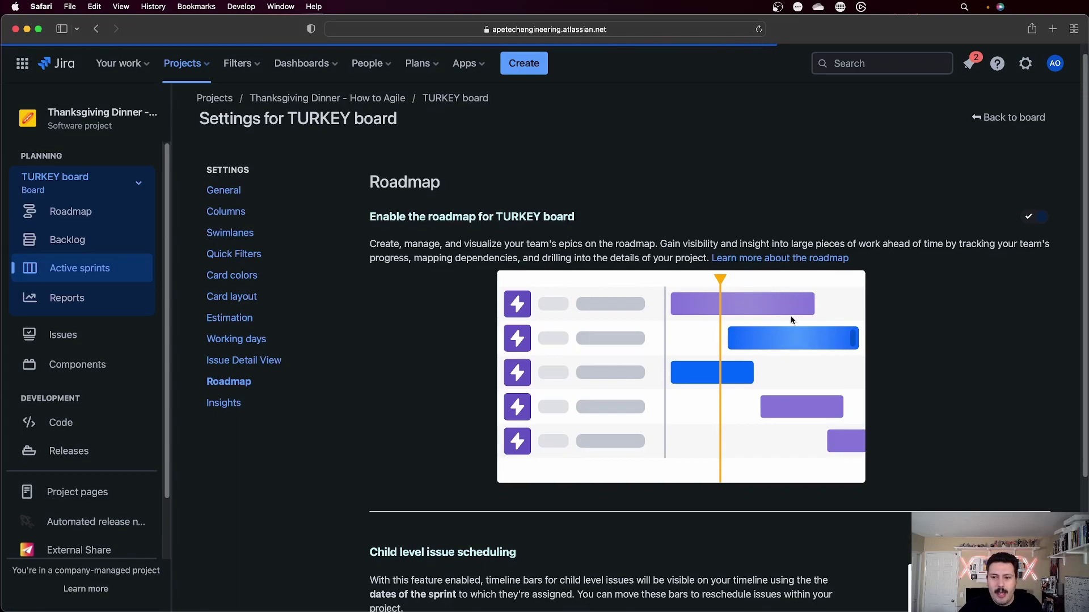
{"action": "scroll", "coordinate": [792, 321], "scroll_direction": "down", "scroll_amount": 4}
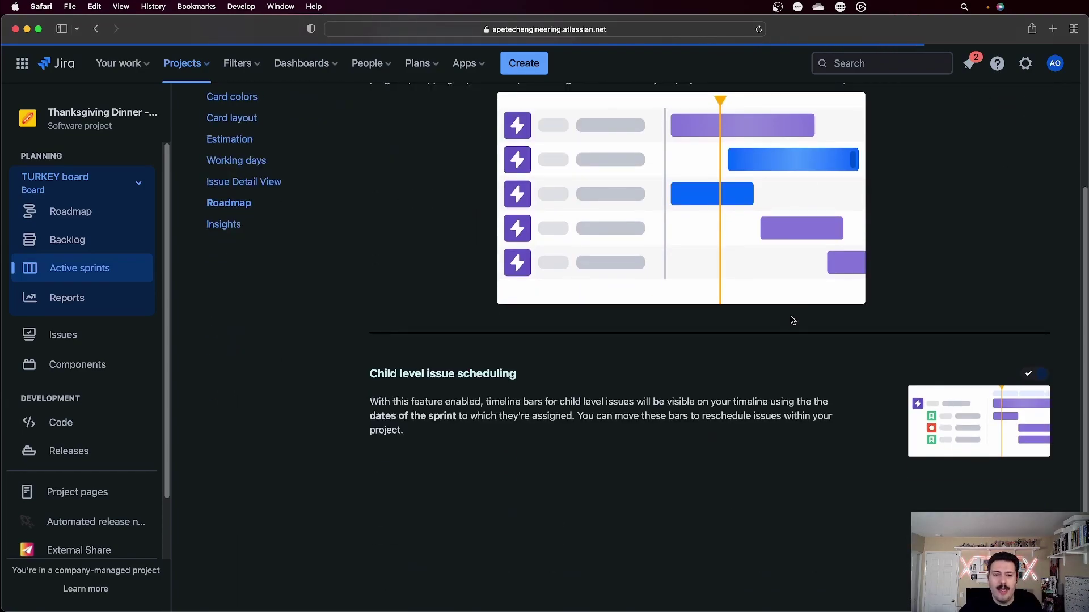
{"action": "scroll", "coordinate": [793, 320], "scroll_direction": "up", "scroll_amount": 2}
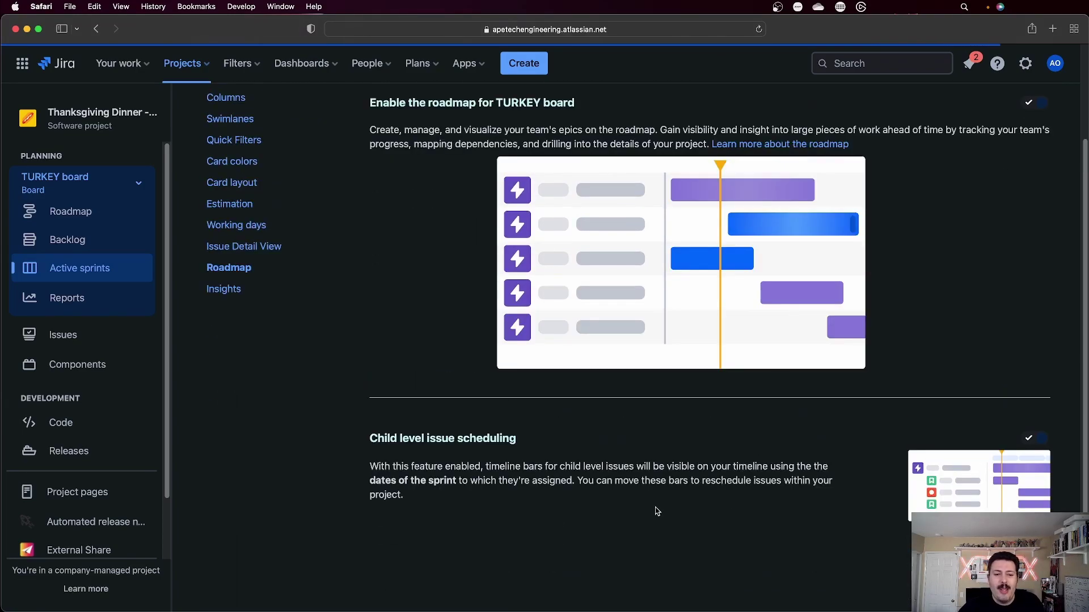
{"action": "scroll", "coordinate": [652, 499], "scroll_direction": "up", "scroll_amount": 4}
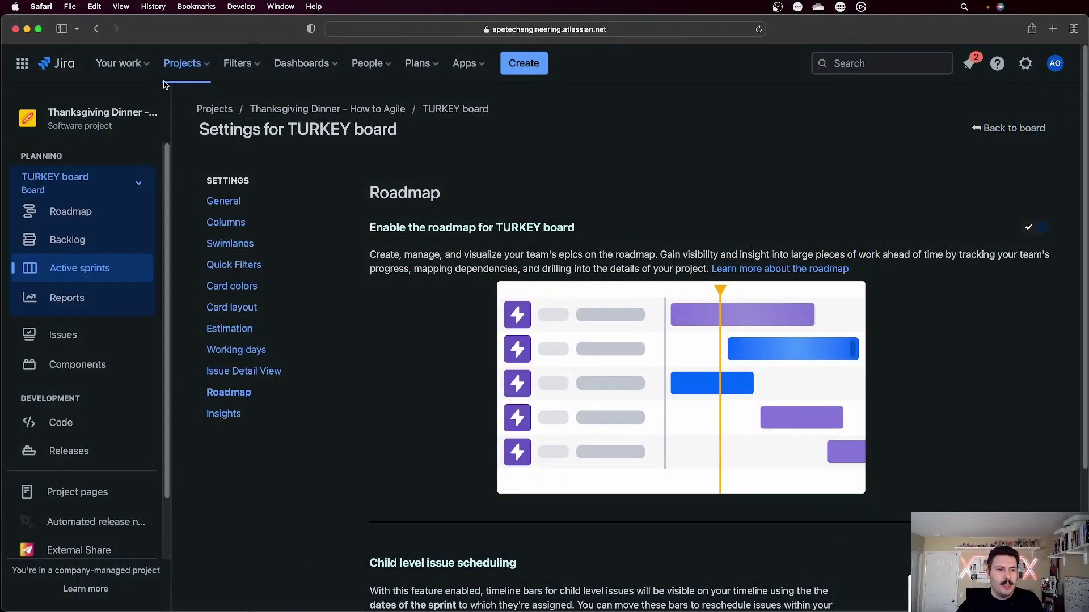
- Switch to the Thanksgiving 2 project and view the Ham board's Roadmap page
{"action": "left_click", "coordinate": [176, 64]}
{"action": "left_click", "coordinate": [226, 173]}
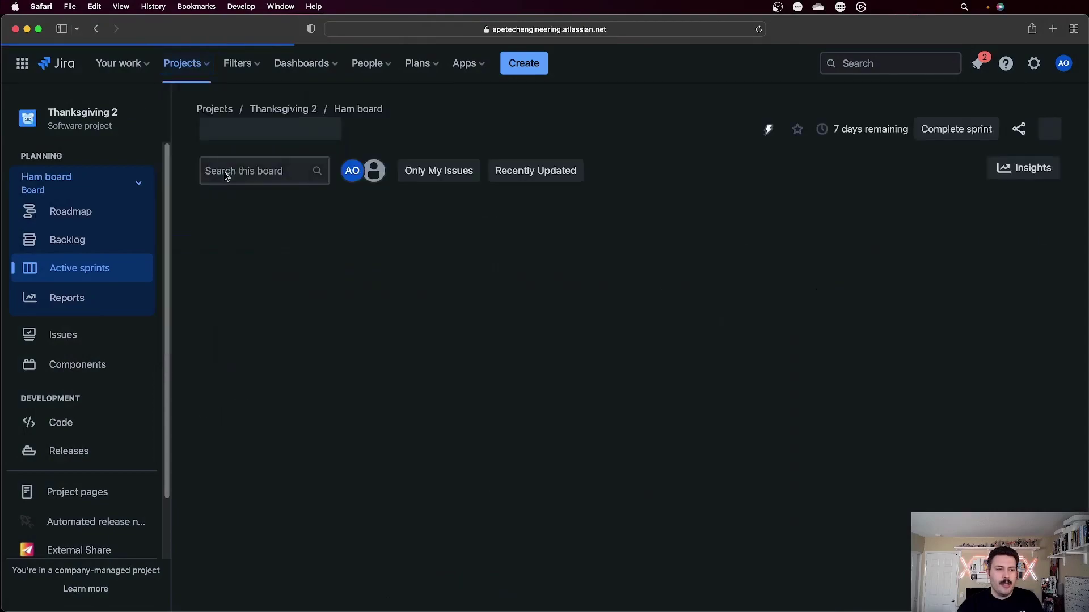
{"action": "left_click", "coordinate": [52, 221]}
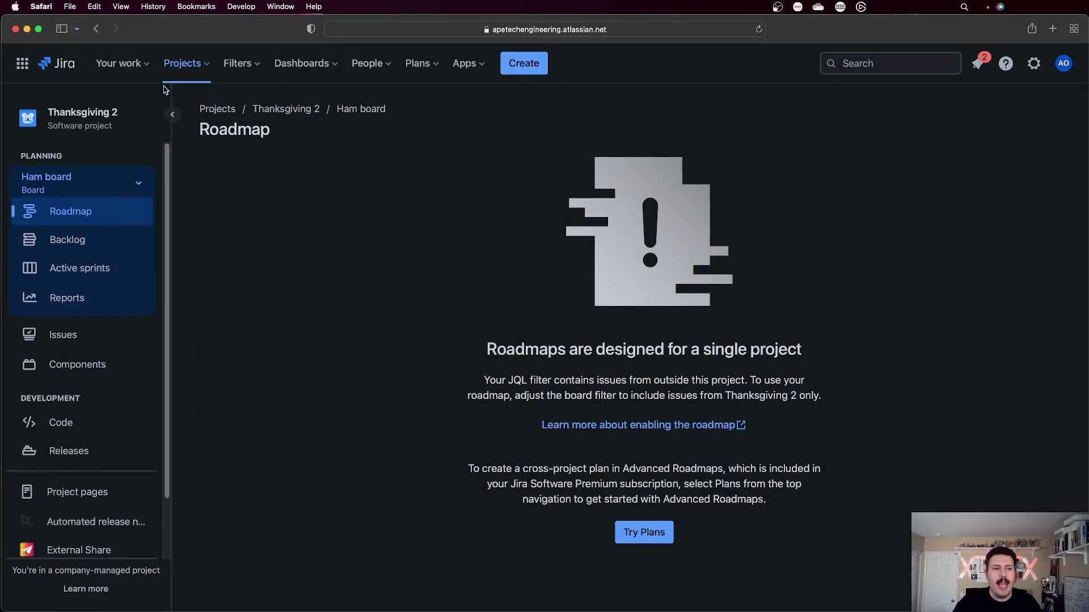
- Switch back to Thanksgiving Dinner - How to Agile and view the TURKEY board Roadmap
{"action": "left_click", "coordinate": [171, 61]}
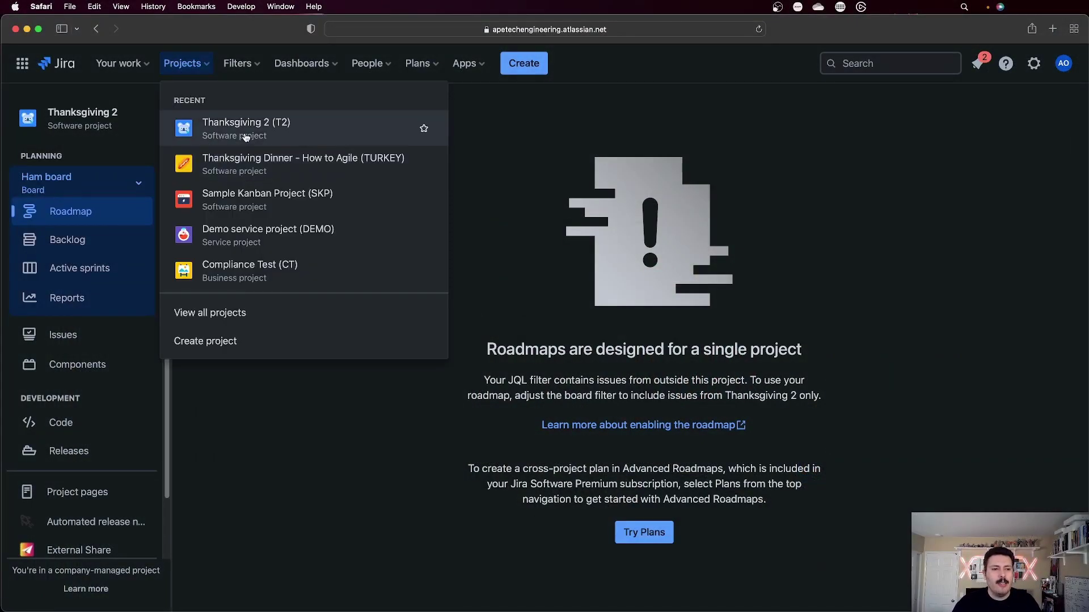
{"action": "left_click", "coordinate": [244, 164]}
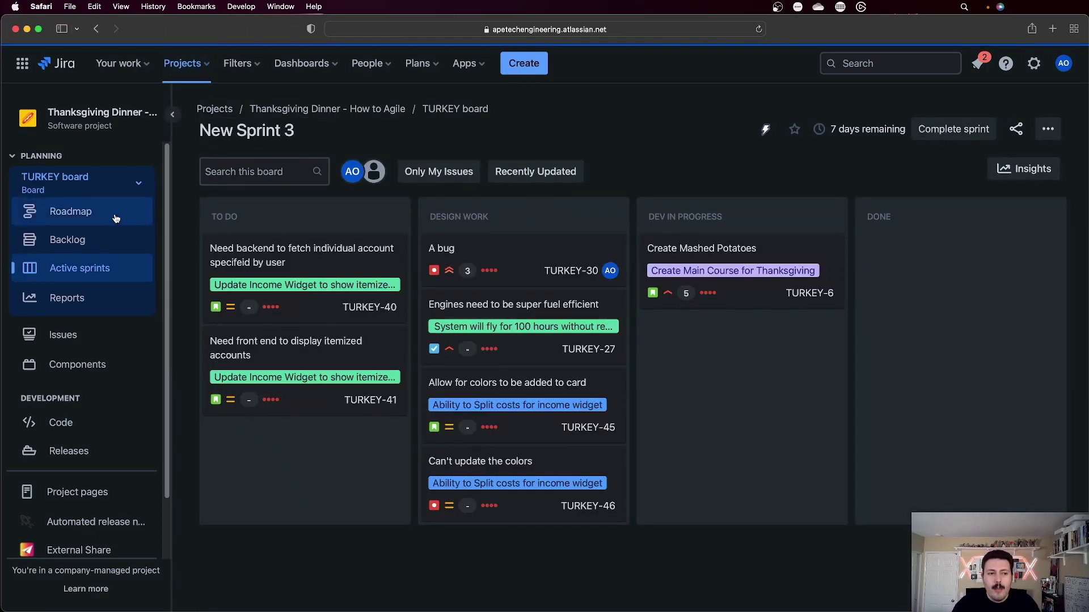
{"action": "left_click", "coordinate": [115, 216]}
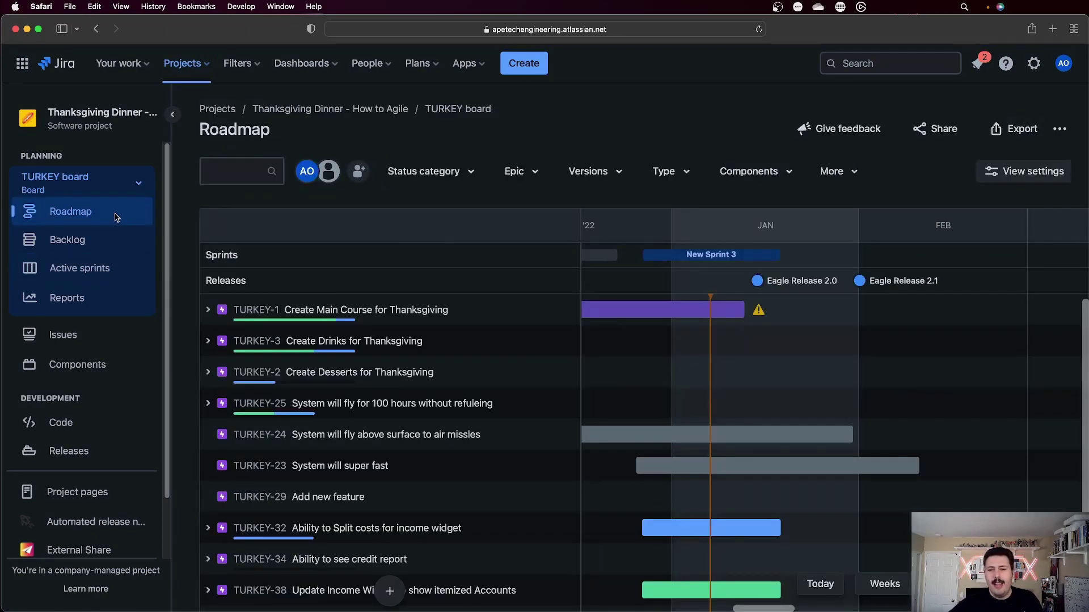